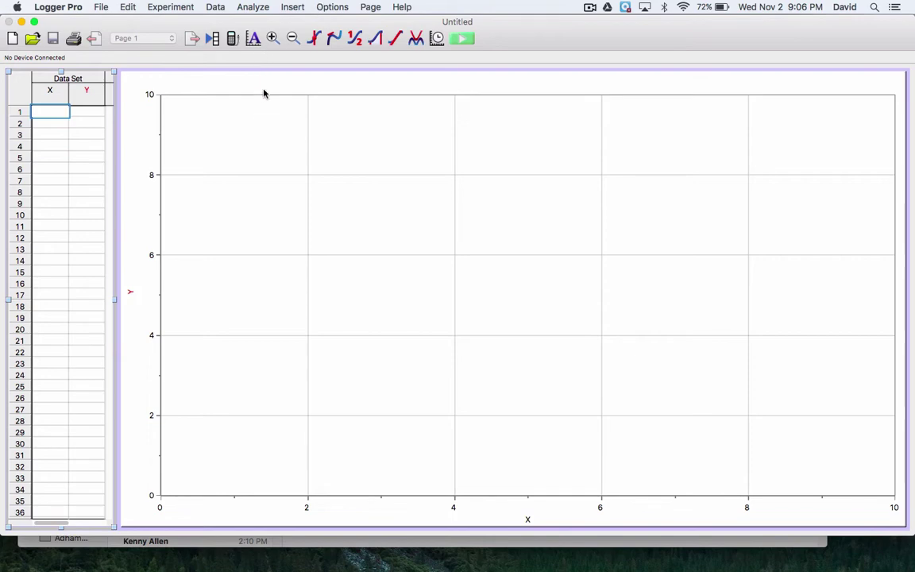
- Insert the Rops Projectile Motion movie from the Desktop via Insert > Movie
{"action": "left_click", "coordinate": [293, 7]}
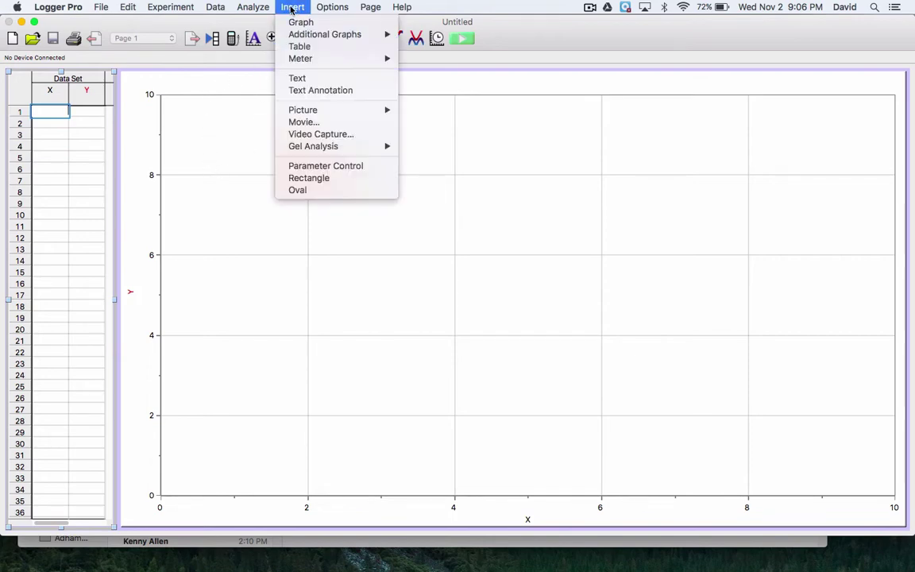
{"action": "left_click", "coordinate": [298, 122]}
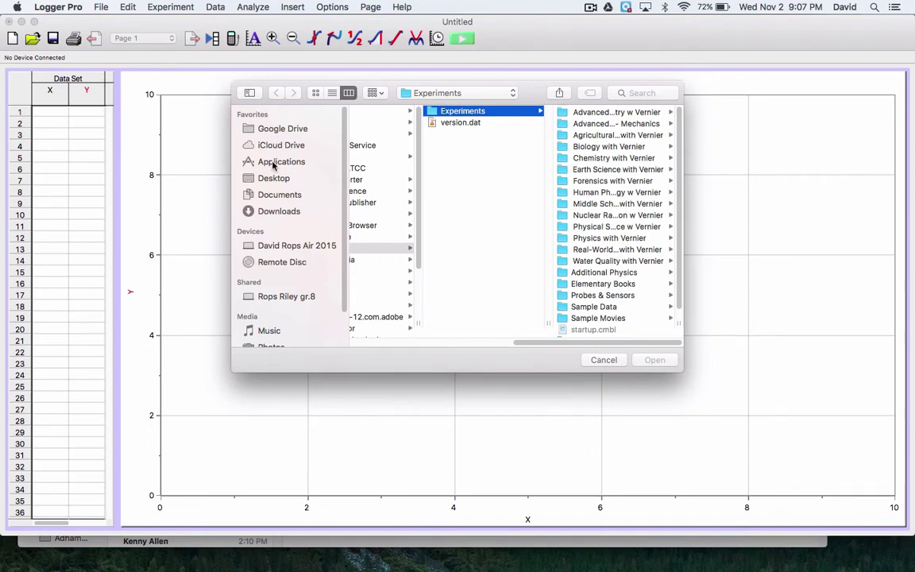
{"action": "left_click", "coordinate": [276, 178]}
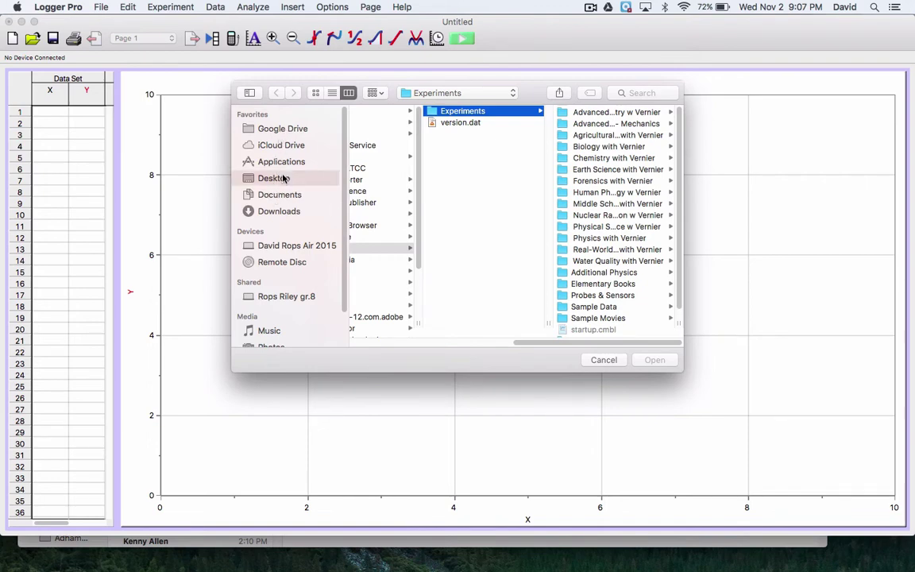
{"action": "left_click_drag", "start_coordinate": [476, 174], "coordinate": [475, 255]}
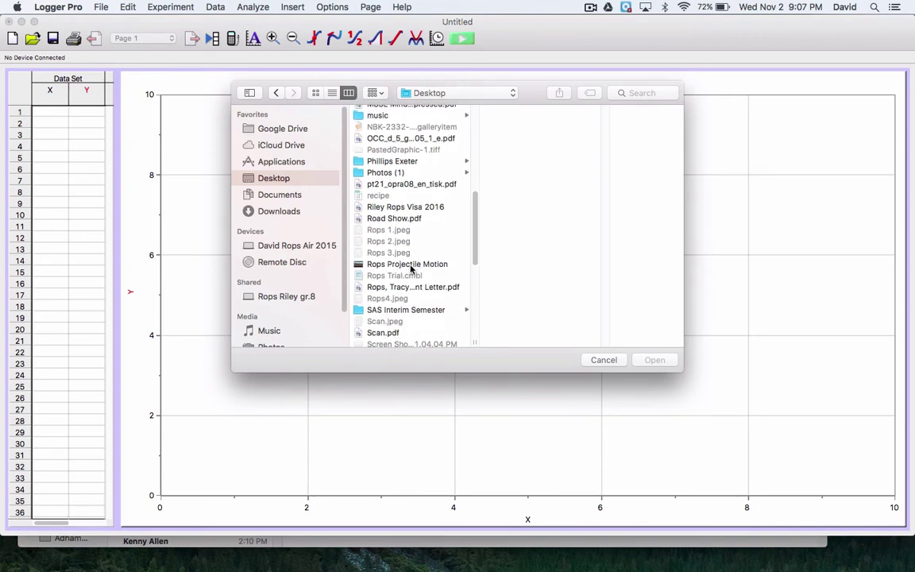
{"action": "left_click", "coordinate": [410, 265]}
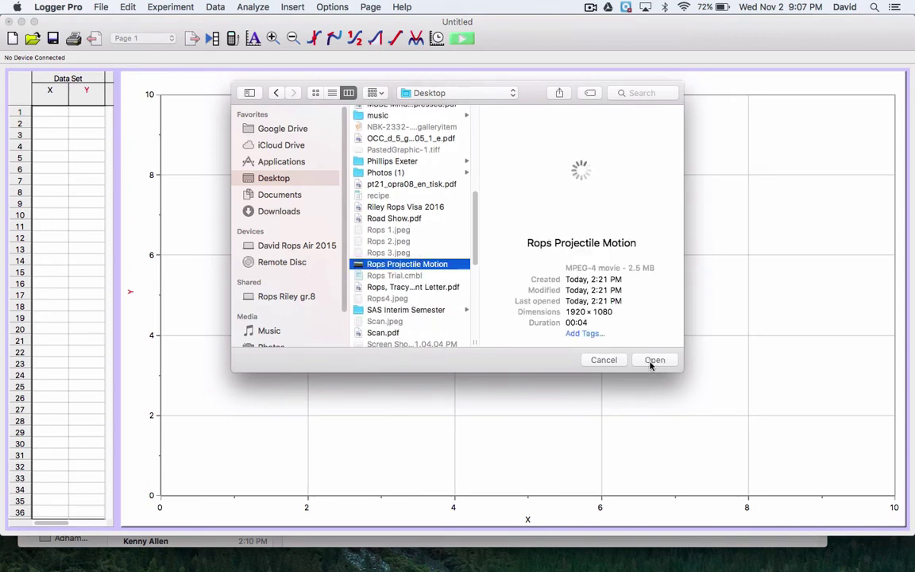
{"action": "left_click", "coordinate": [654, 361]}
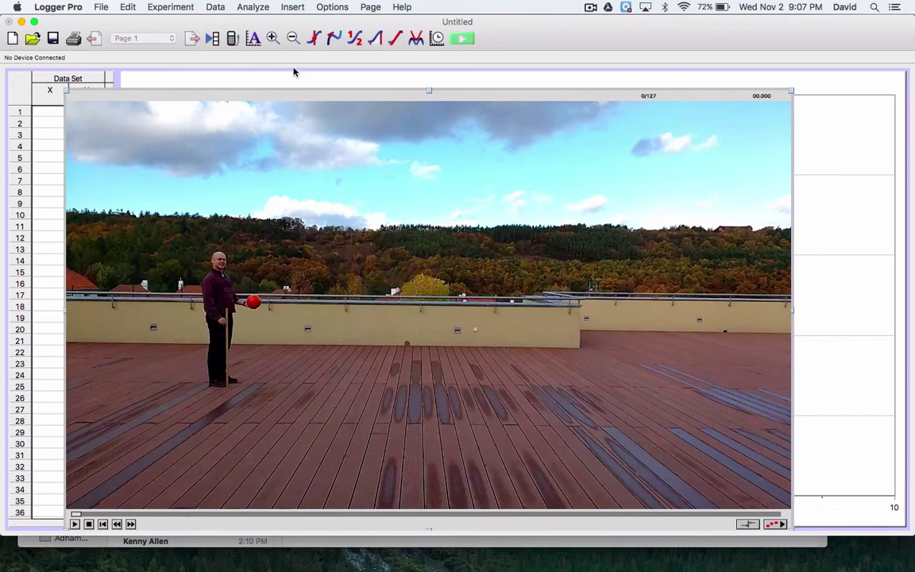
- Auto-arrange the page: movie and table stacked on the left, graph filling the right
{"action": "left_click", "coordinate": [371, 8]}
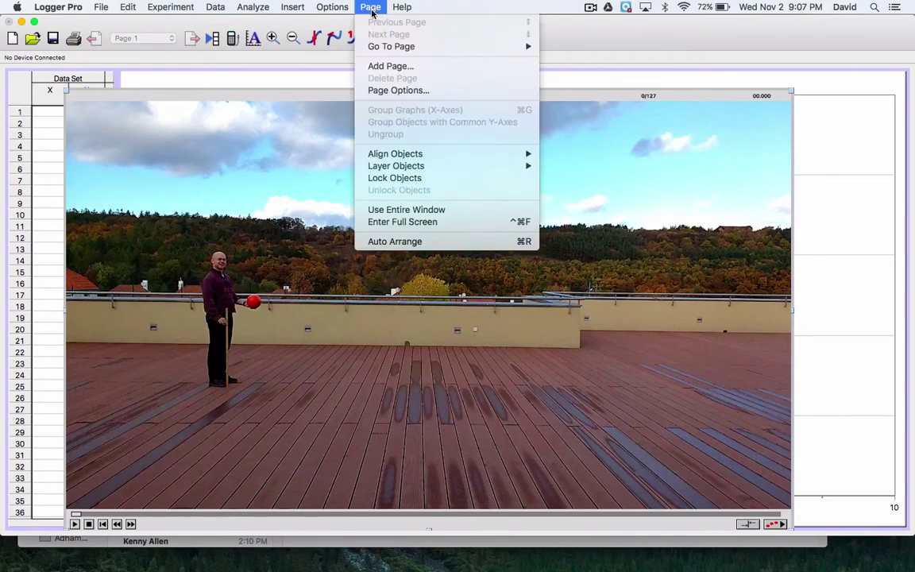
{"action": "left_click", "coordinate": [398, 242]}
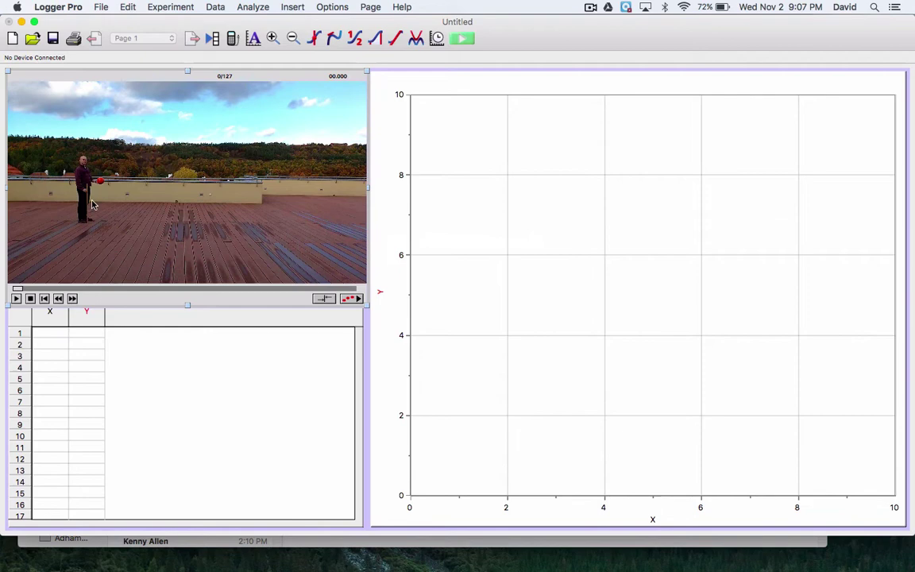
- Enable video analysis, then scrub through the throw and return to the release frame
{"action": "left_click", "coordinate": [350, 301]}
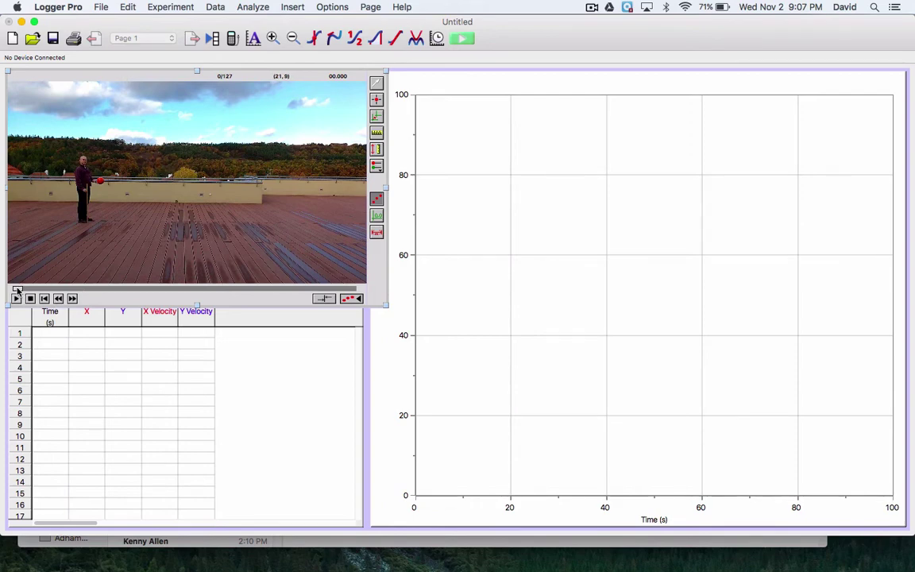
{"action": "left_click_drag", "start_coordinate": [17, 289], "coordinate": [106, 289]}
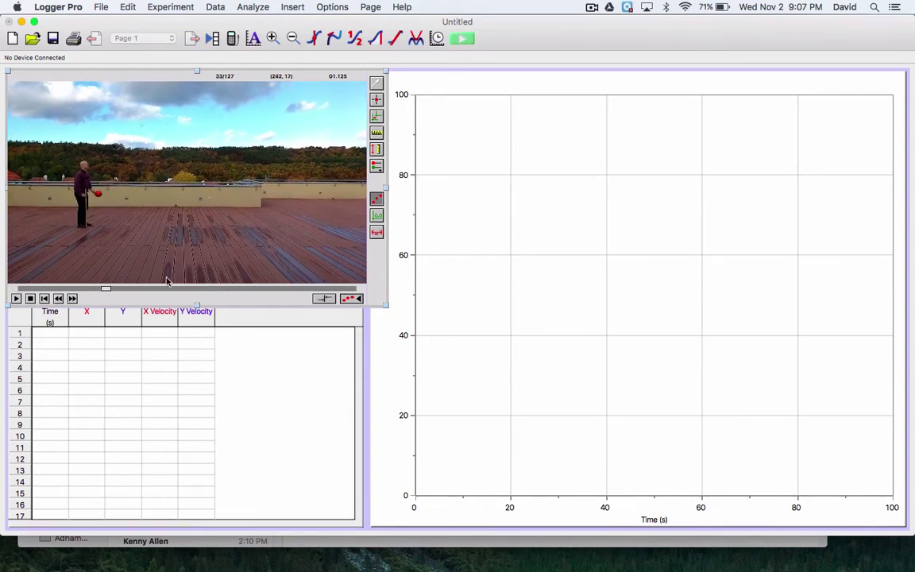
{"action": "left_click", "coordinate": [248, 289]}
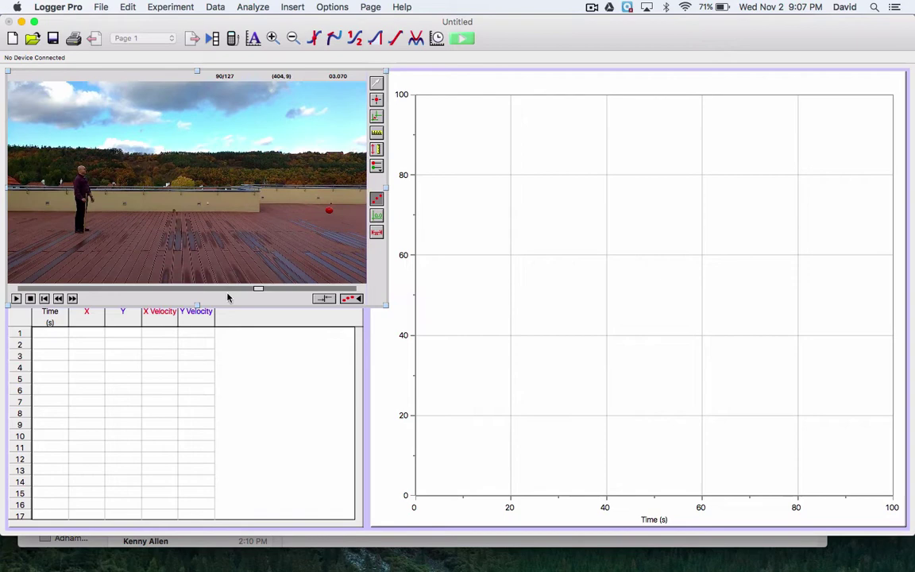
{"action": "left_click_drag", "start_coordinate": [248, 289], "coordinate": [177, 297]}
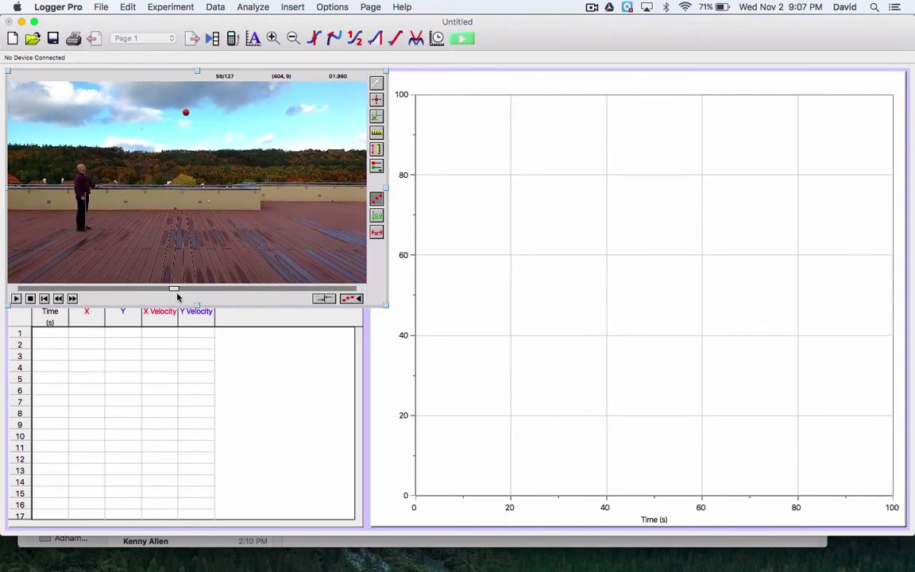
{"action": "left_click_drag", "start_coordinate": [238, 290], "coordinate": [119, 289]}
{"action": "left_click", "coordinate": [37, 289]}
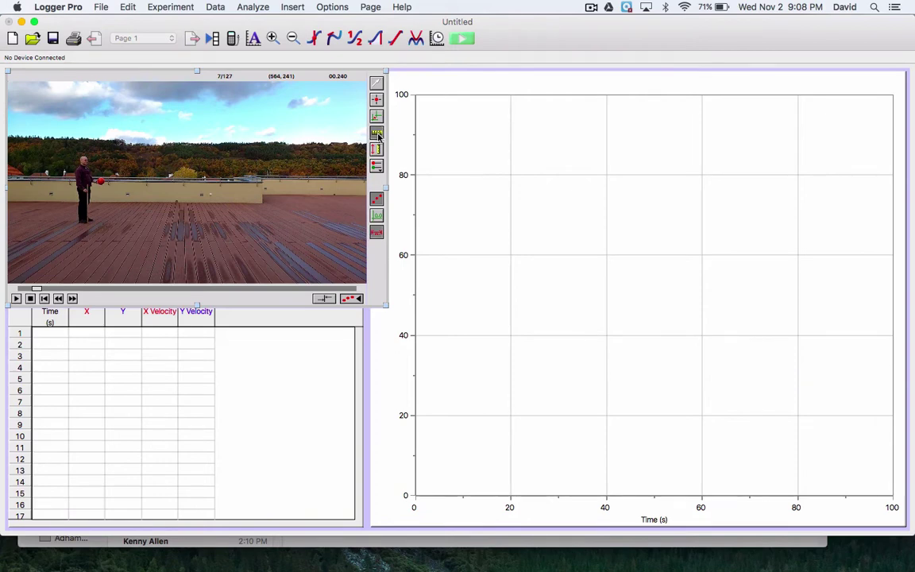
- Scale the movie with a 1 m line along the standing man, then advance a few frames
{"action": "left_click", "coordinate": [376, 134]}
{"action": "left_click_drag", "start_coordinate": [87, 182], "coordinate": [88, 224]}
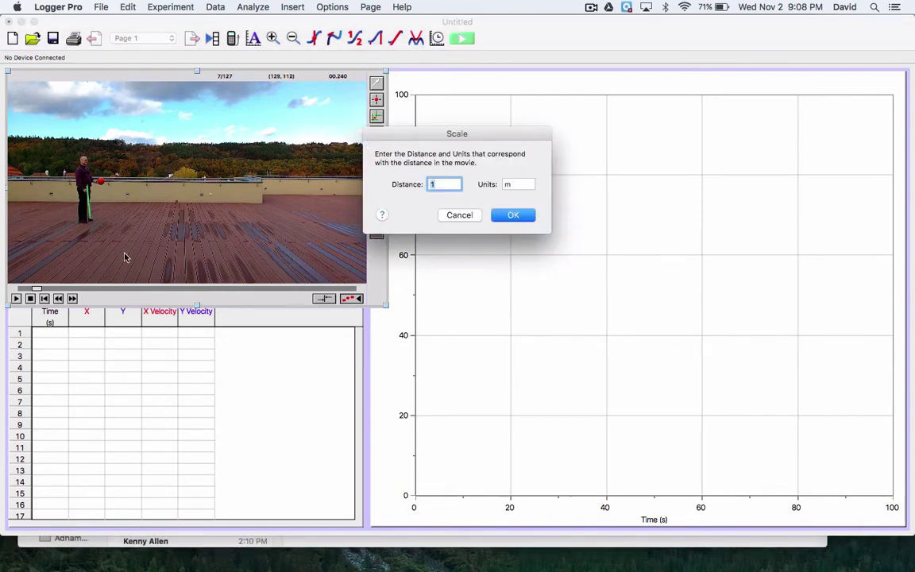
{"action": "left_click", "coordinate": [513, 214]}
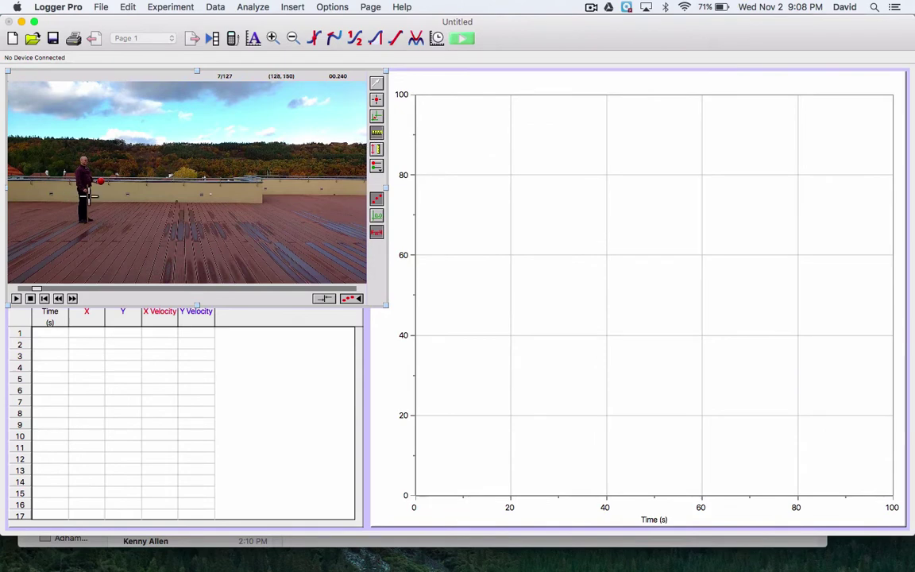
{"action": "left_click_drag", "start_coordinate": [86, 183], "coordinate": [88, 225]}
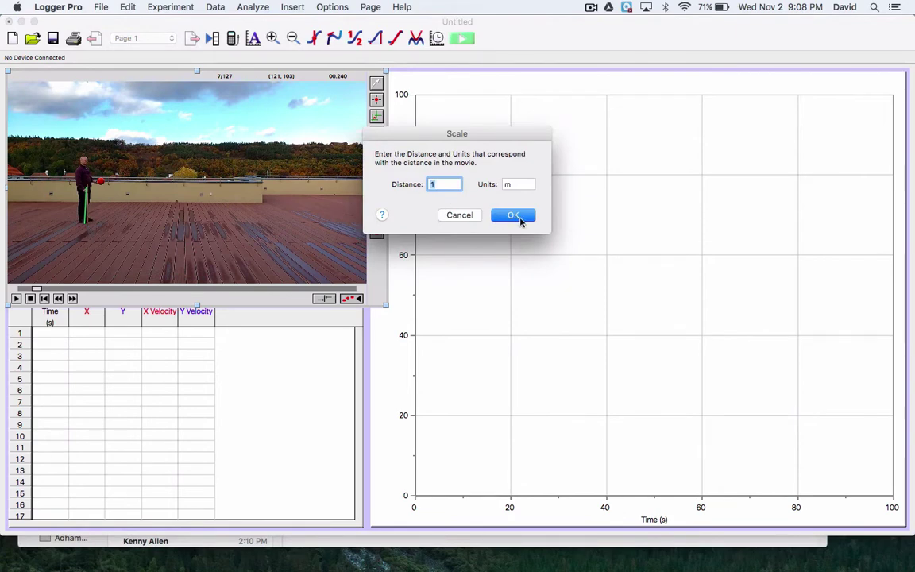
{"action": "left_click", "coordinate": [514, 215]}
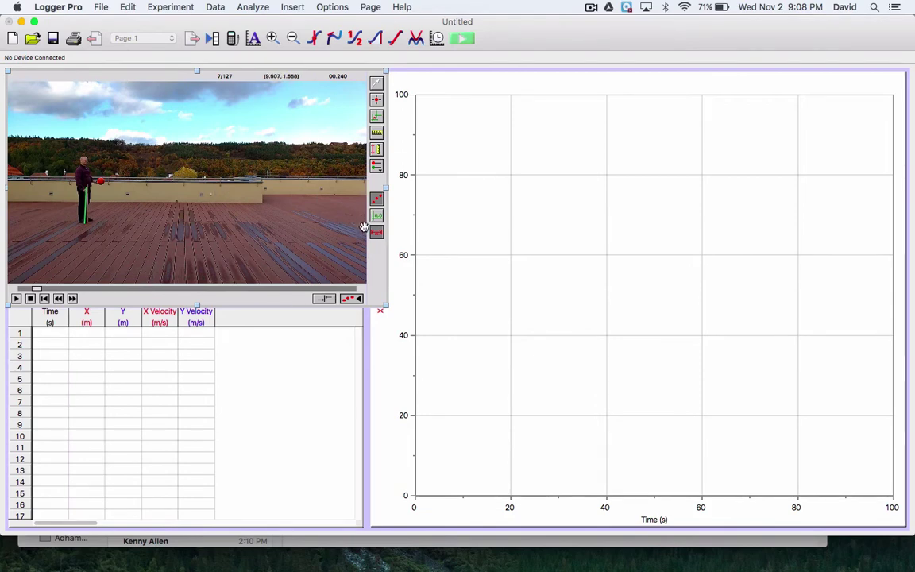
{"action": "left_click_drag", "start_coordinate": [38, 290], "coordinate": [140, 297]}
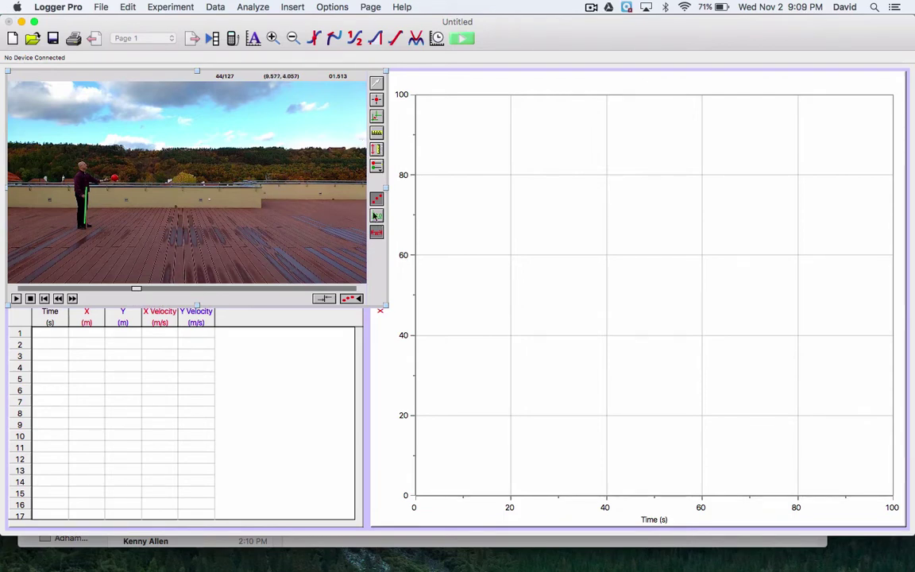
- Place the coordinate origin on the deck just right of the man's feet
{"action": "left_click", "coordinate": [376, 117]}
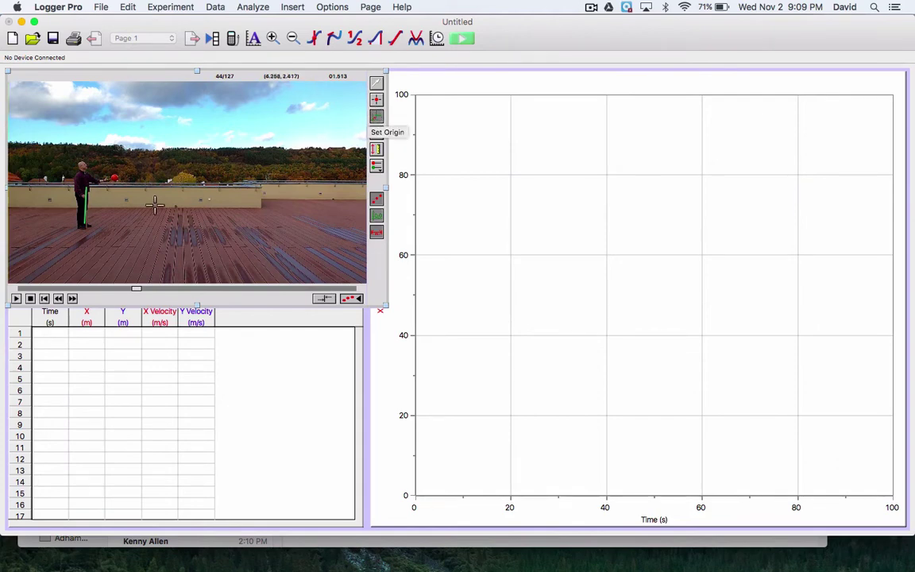
{"action": "left_click", "coordinate": [94, 226]}
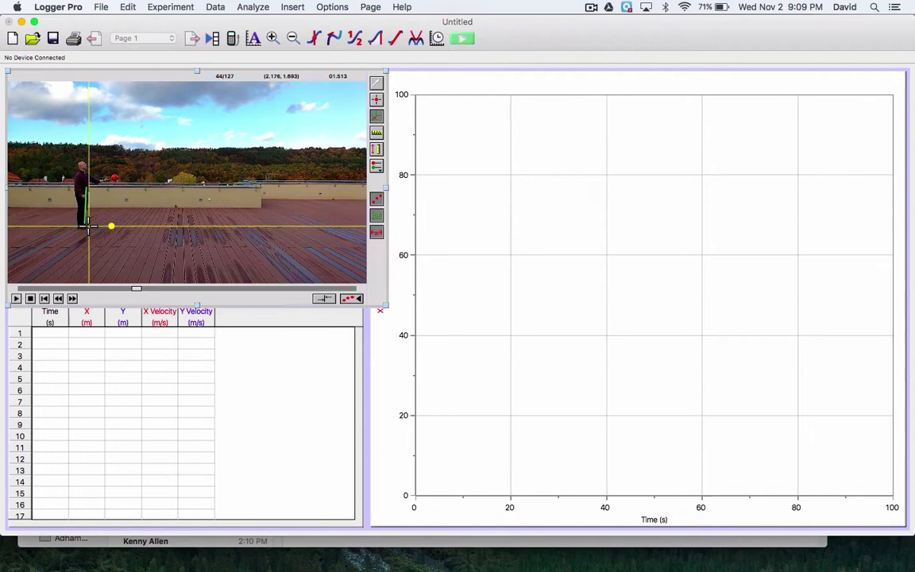
{"action": "left_click_drag", "start_coordinate": [93, 226], "coordinate": [116, 228]}
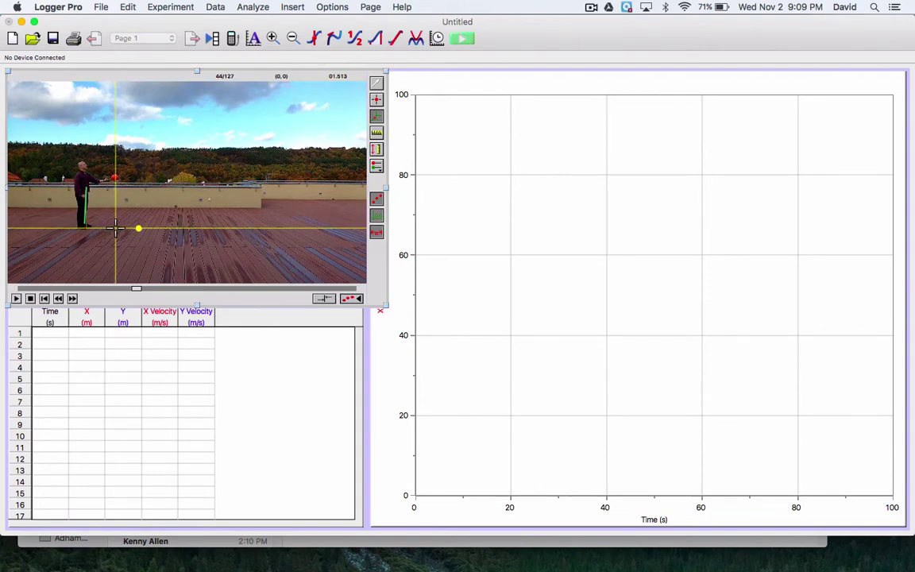
{"action": "left_click_drag", "start_coordinate": [116, 228], "coordinate": [116, 228]}
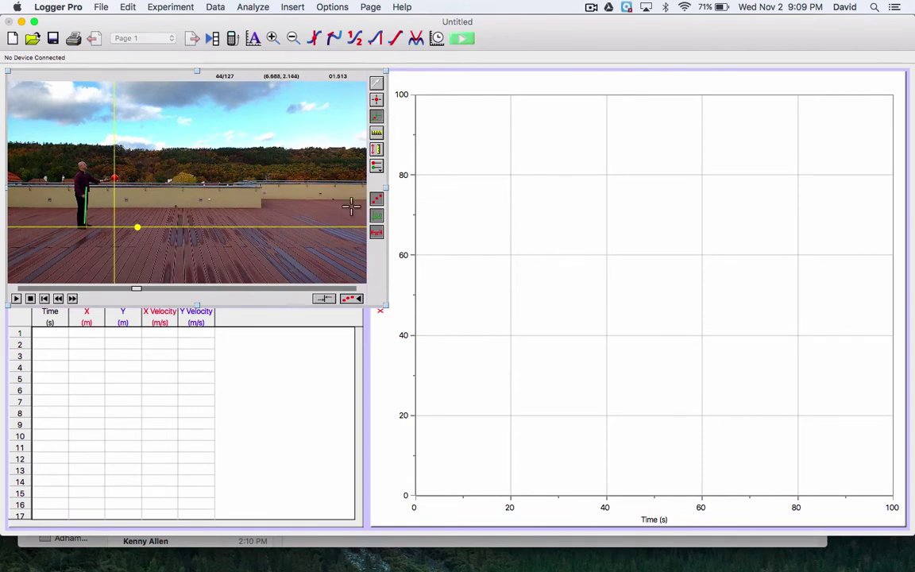
- Synchronize the movie so its 1.5133 s frame becomes graph time 0
{"action": "left_click", "coordinate": [323, 300]}
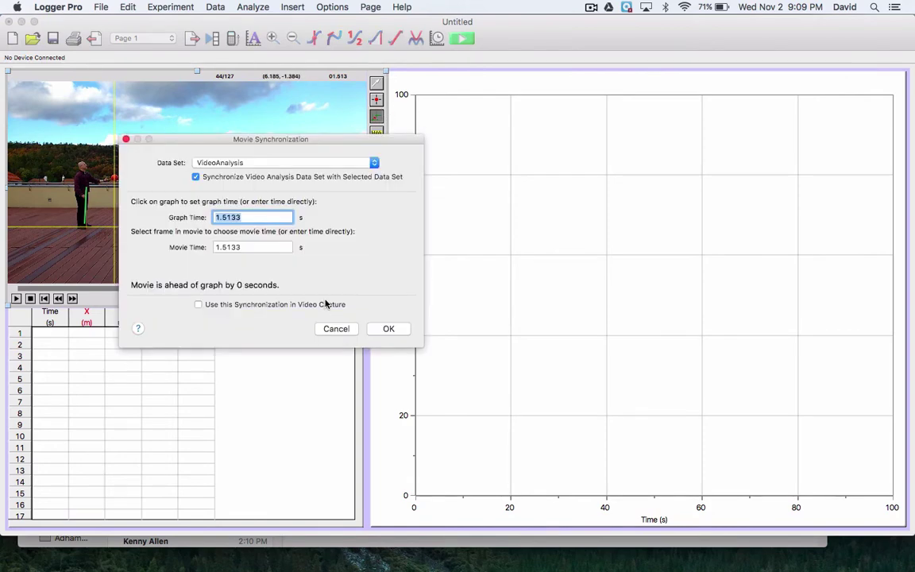
{"action": "left_click", "coordinate": [336, 329]}
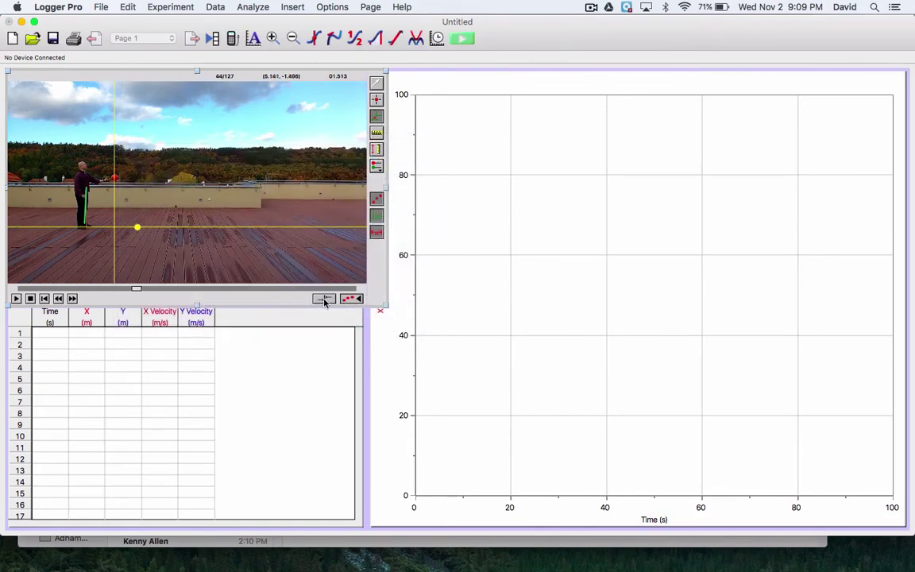
{"action": "left_click", "coordinate": [323, 300]}
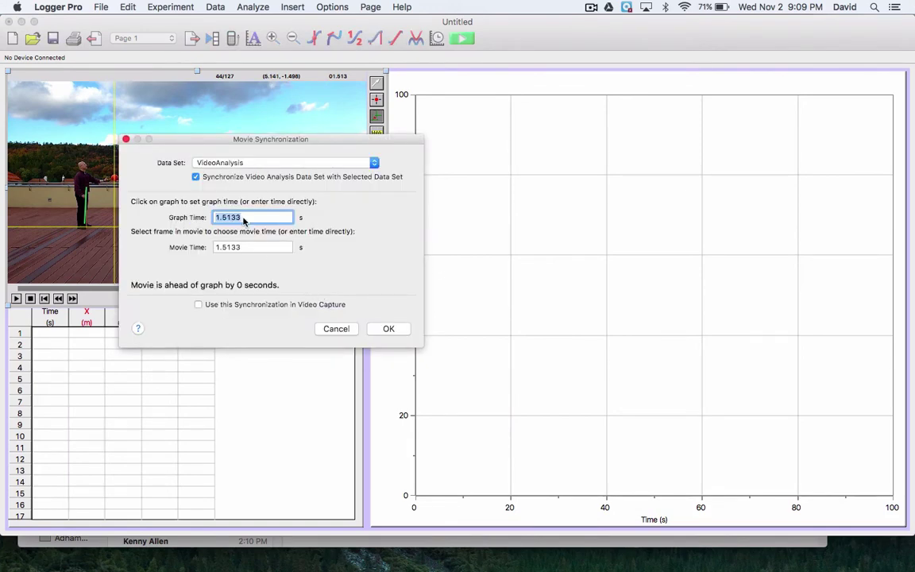
{"action": "type", "text": "0"}
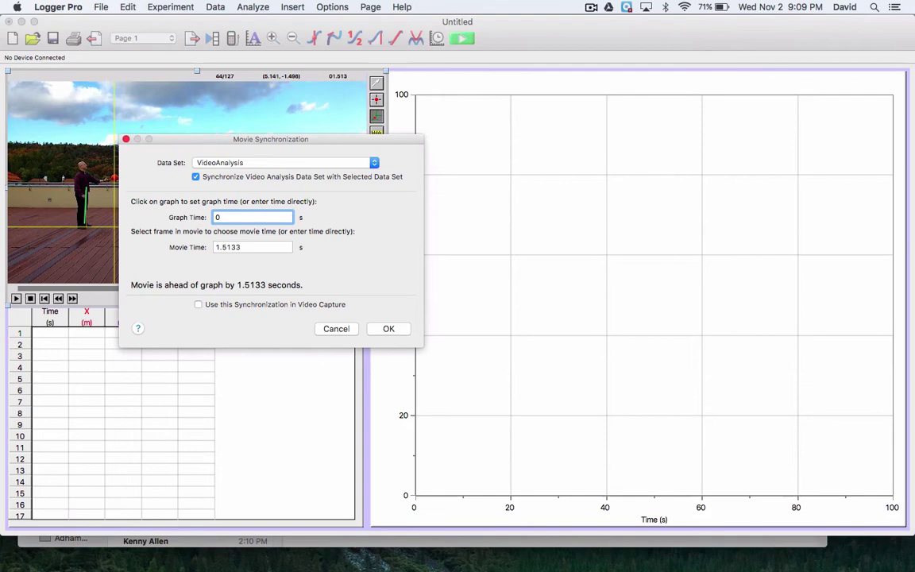
{"action": "left_click", "coordinate": [389, 329]}
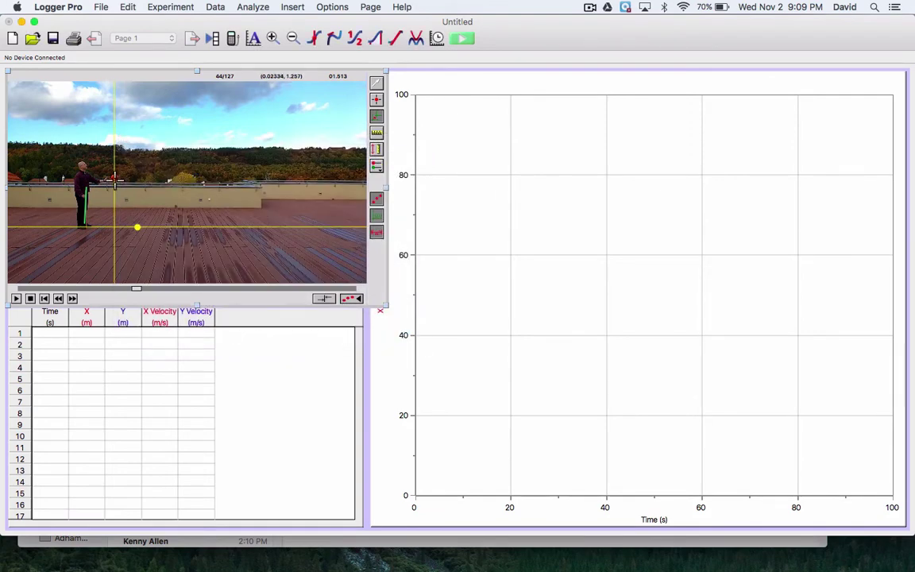
- Using Add Point, mark the ball frame by frame from release up to the top of its arc
{"action": "left_click", "coordinate": [376, 100]}
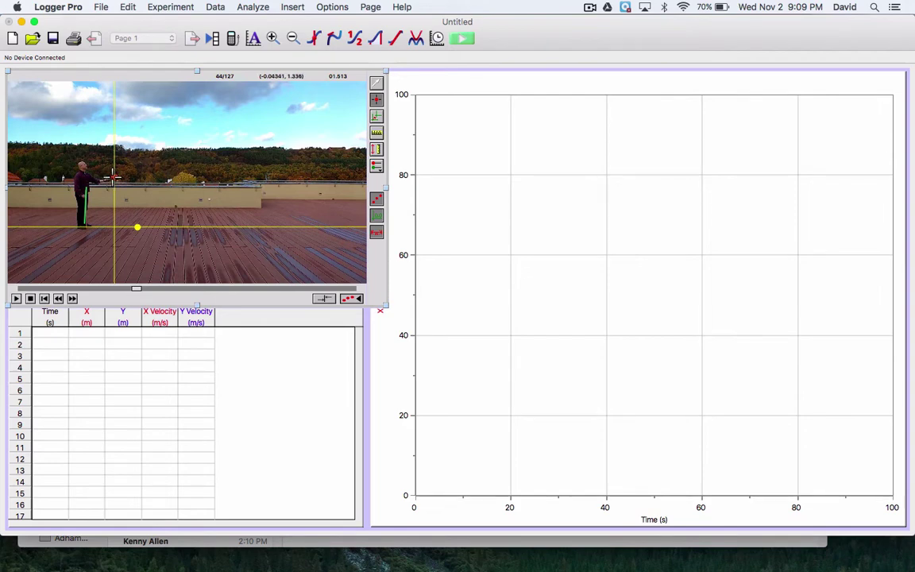
{"action": "left_click", "coordinate": [114, 176]}
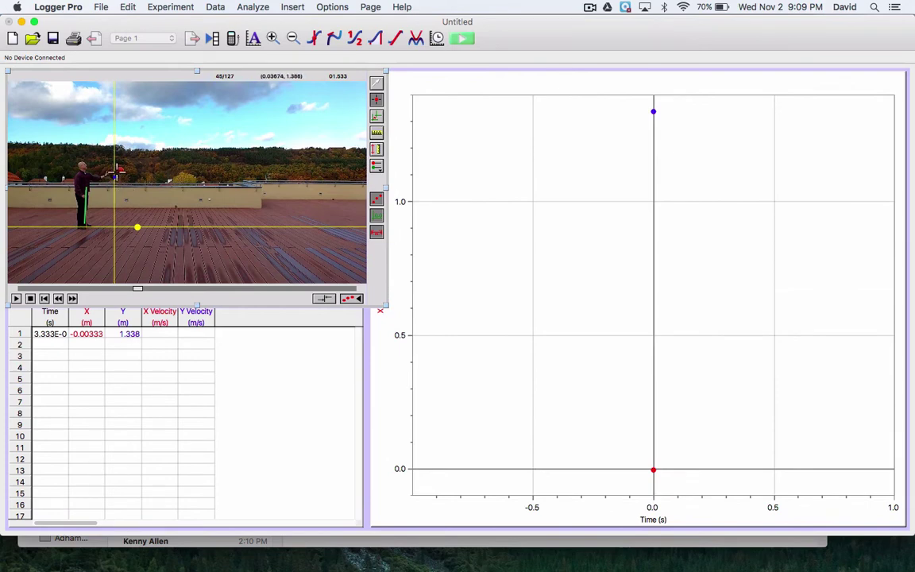
{"action": "left_click", "coordinate": [123, 165]}
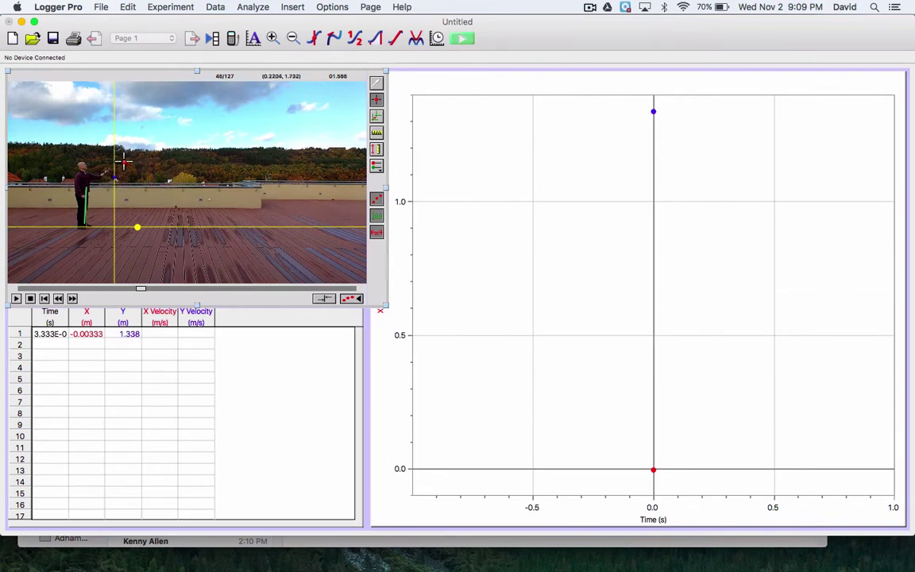
{"action": "left_click", "coordinate": [123, 163]}
{"action": "left_click", "coordinate": [128, 157]}
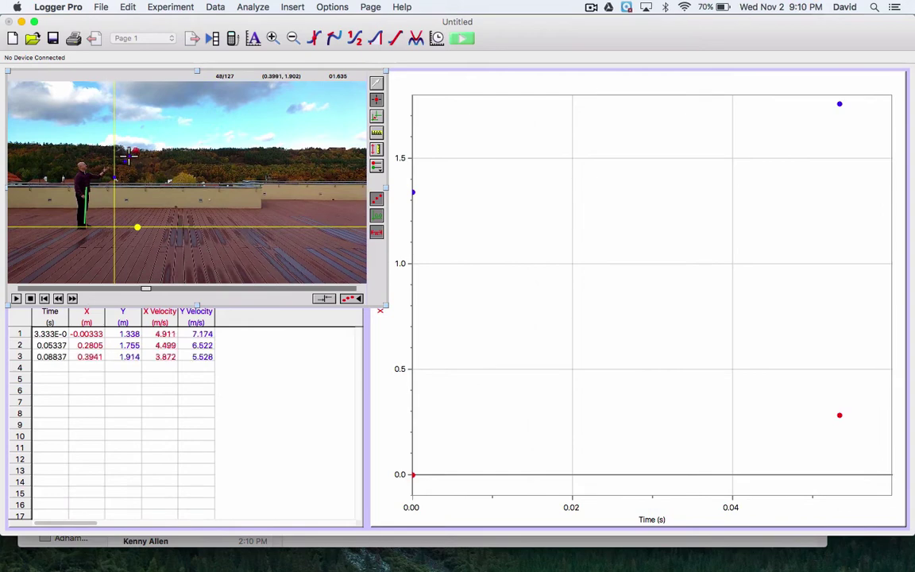
{"action": "left_click", "coordinate": [133, 151]}
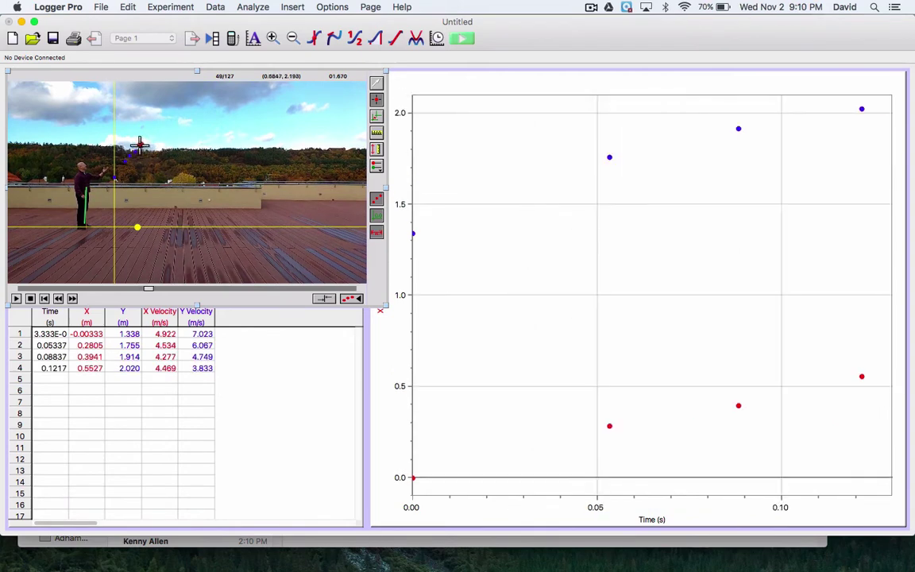
{"action": "left_click", "coordinate": [140, 142]}
{"action": "left_click", "coordinate": [145, 138]}
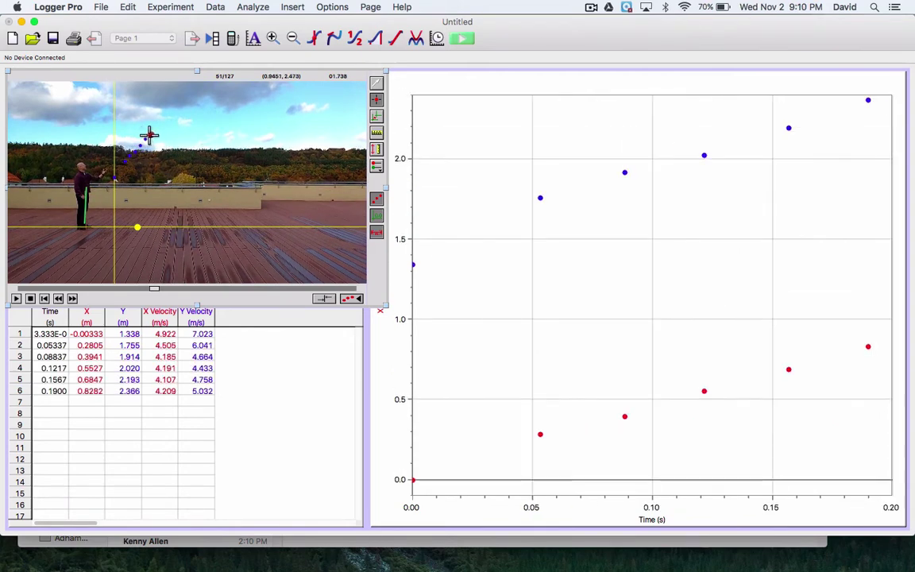
{"action": "left_click", "coordinate": [150, 133]}
{"action": "left_click", "coordinate": [155, 127]}
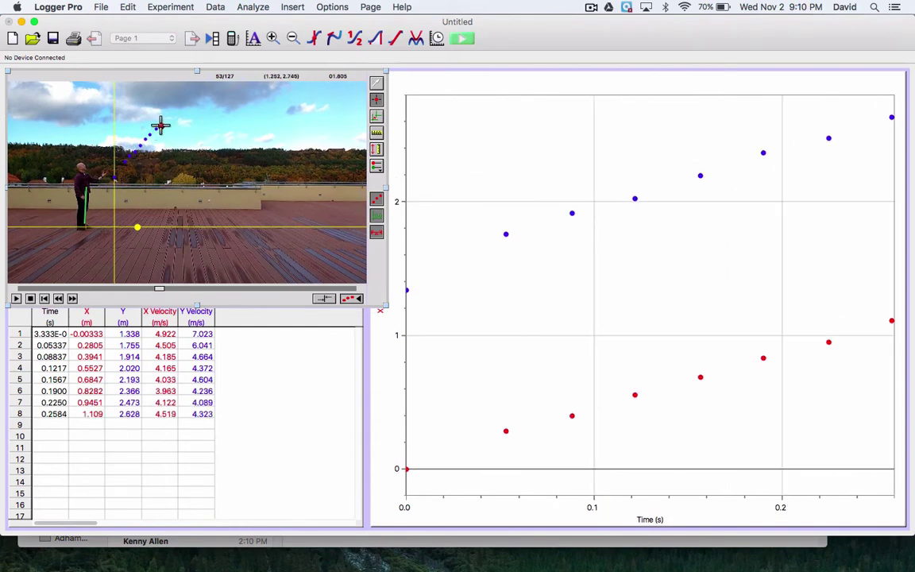
{"action": "left_click", "coordinate": [159, 123]}
{"action": "left_click", "coordinate": [164, 118]}
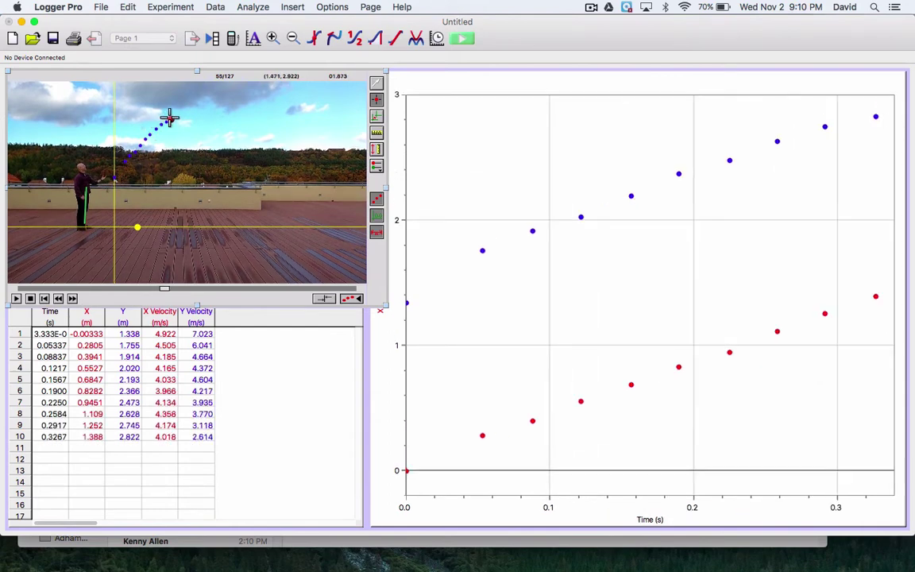
{"action": "left_click", "coordinate": [174, 117]}
{"action": "left_click", "coordinate": [178, 114]}
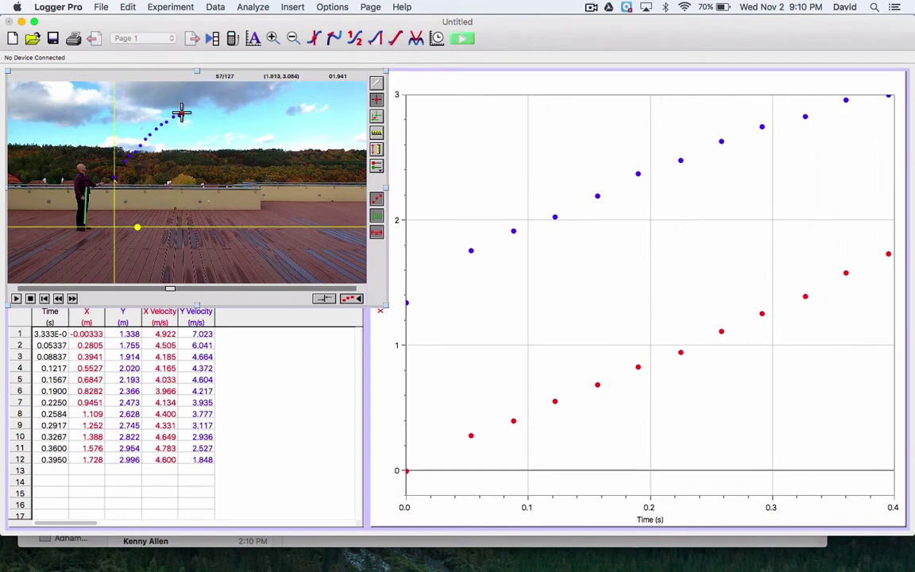
{"action": "left_click", "coordinate": [181, 113]}
{"action": "left_click", "coordinate": [184, 112]}
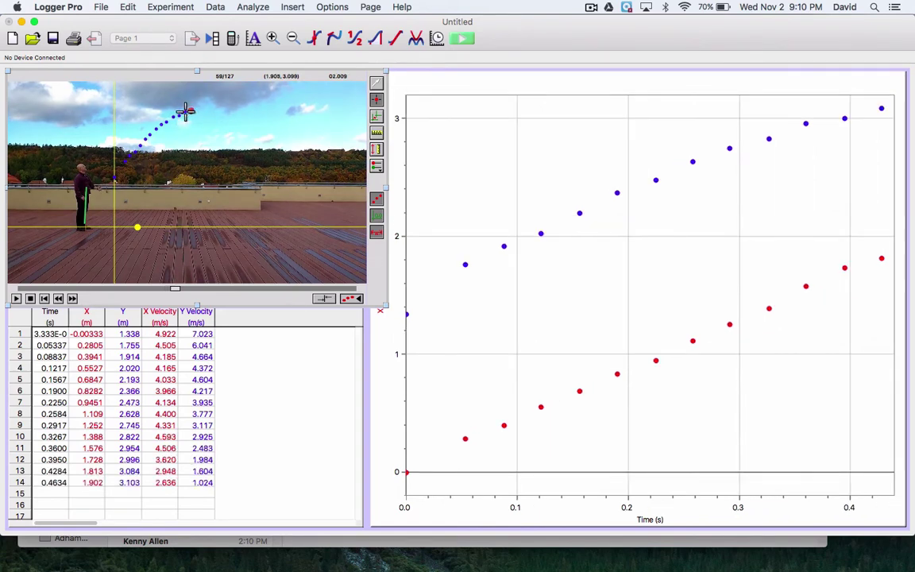
{"action": "left_click", "coordinate": [190, 110]}
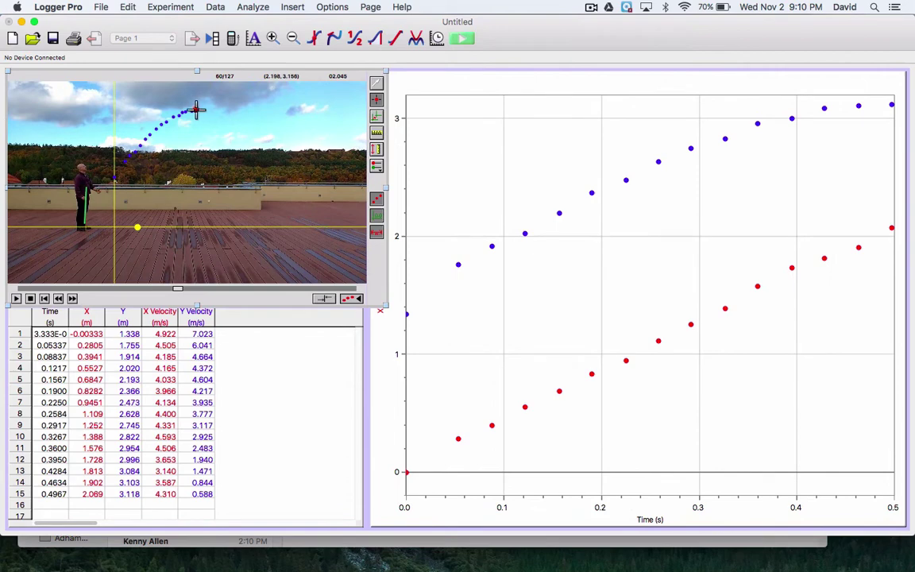
{"action": "left_click", "coordinate": [198, 109]}
{"action": "left_click", "coordinate": [199, 110]}
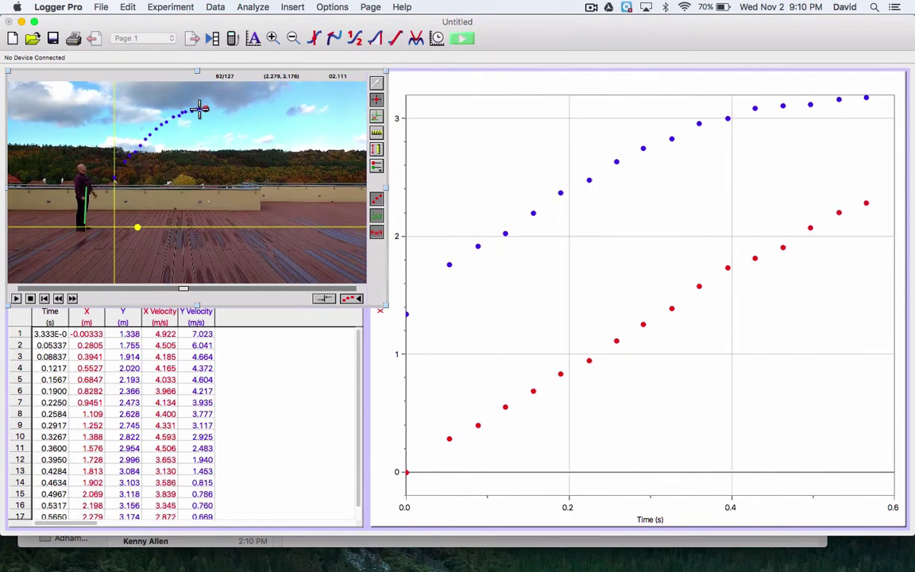
{"action": "left_click", "coordinate": [204, 110]}
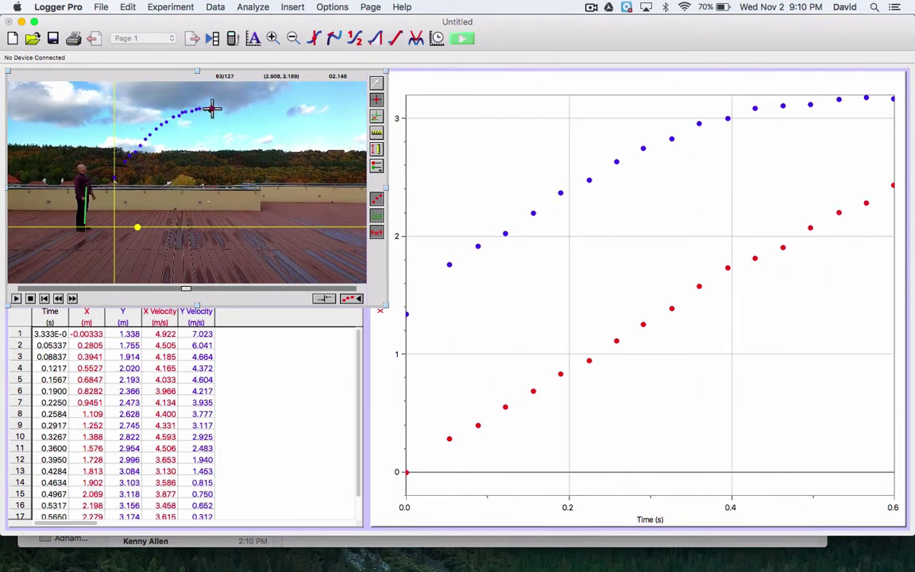
{"action": "left_click", "coordinate": [212, 109]}
{"action": "left_click", "coordinate": [215, 110]}
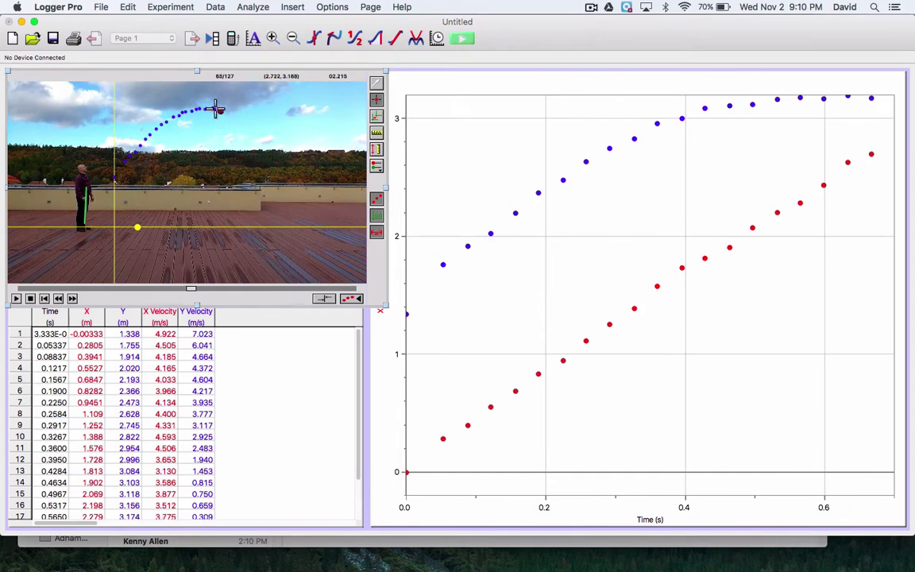
- Mark the falling ball frame by frame from just past the peak down to deck level
{"action": "left_click", "coordinate": [220, 110]}
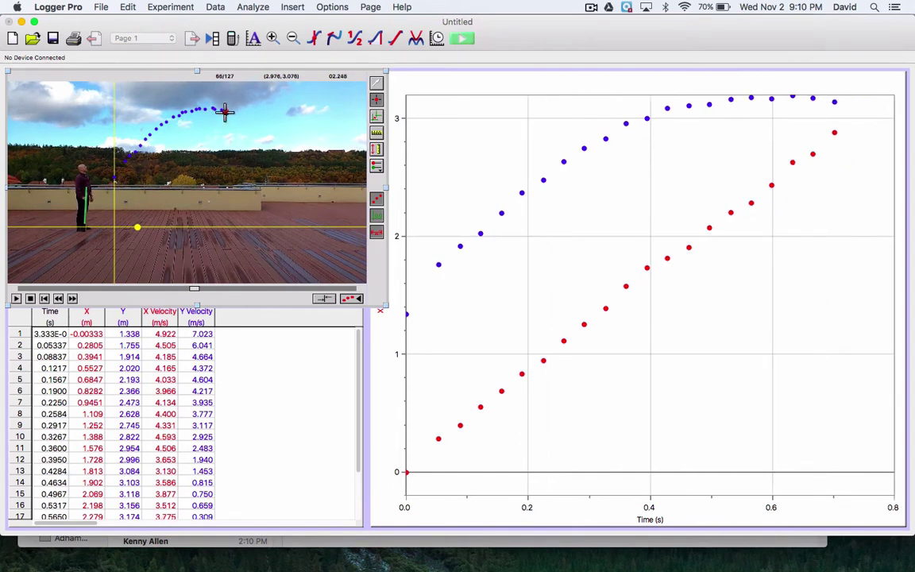
{"action": "left_click", "coordinate": [230, 112]}
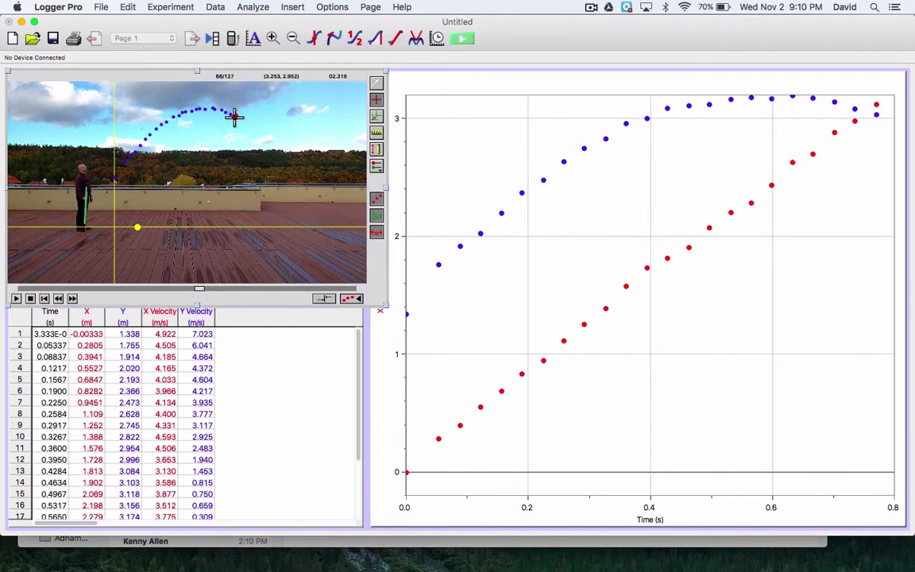
{"action": "left_click", "coordinate": [238, 117]}
{"action": "left_click", "coordinate": [243, 121]}
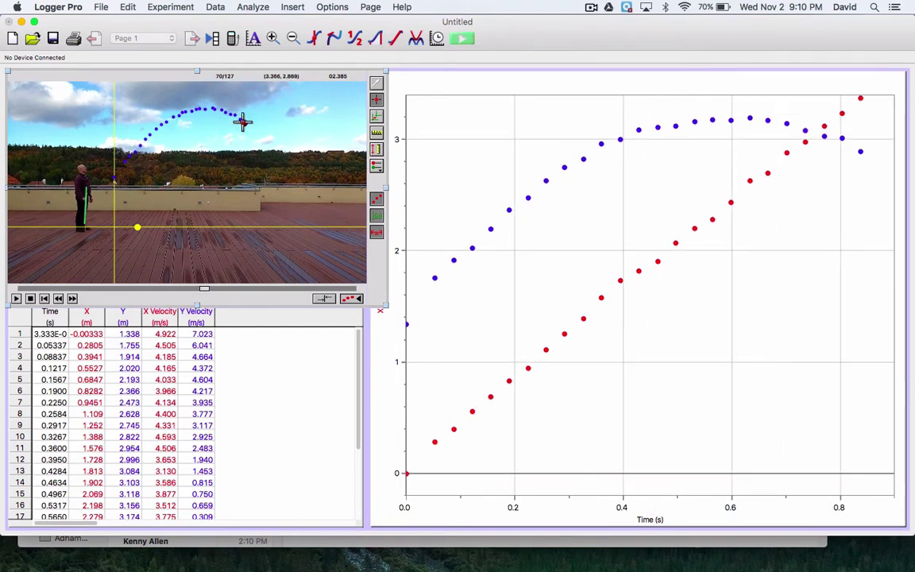
{"action": "left_click", "coordinate": [248, 125]}
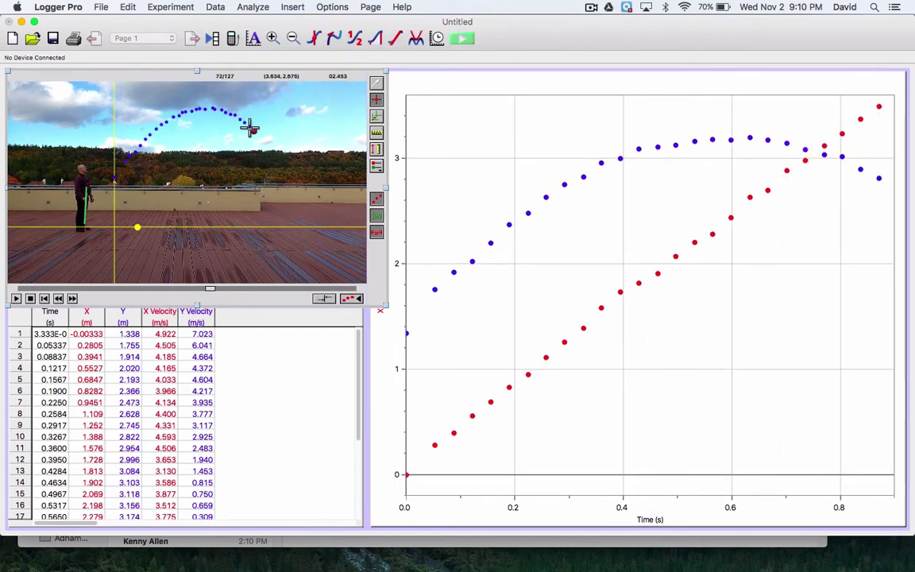
{"action": "left_click", "coordinate": [252, 128]}
{"action": "left_click", "coordinate": [256, 132]}
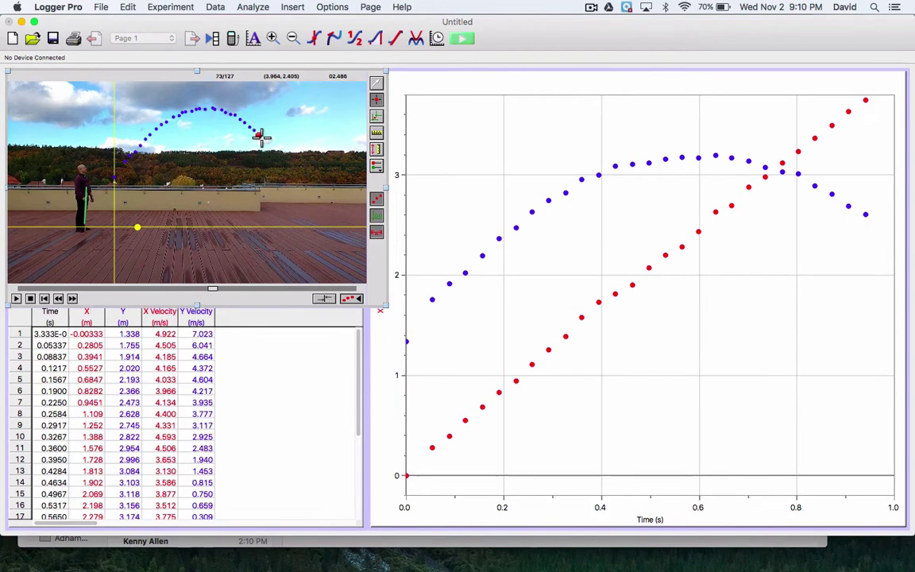
{"action": "left_click", "coordinate": [260, 138]}
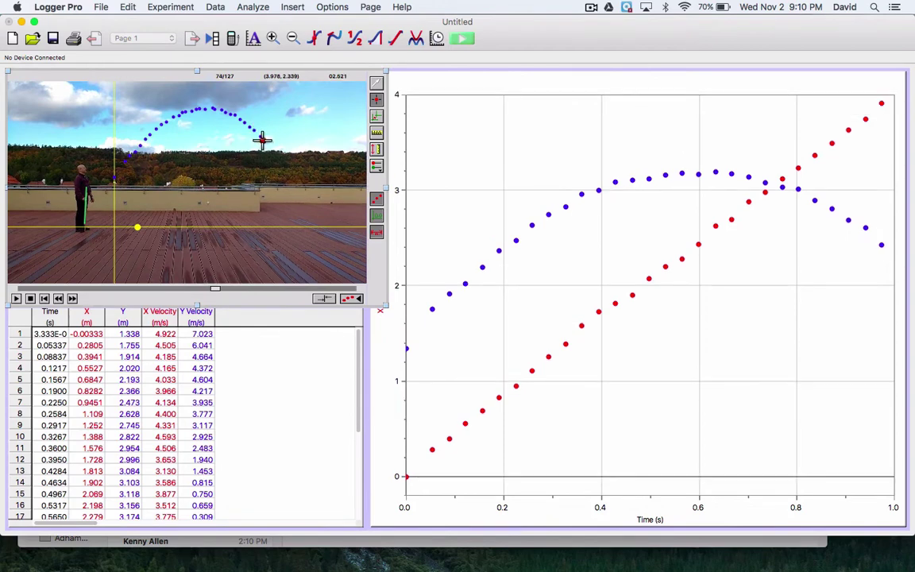
{"action": "left_click", "coordinate": [263, 144]}
{"action": "left_click", "coordinate": [267, 149]}
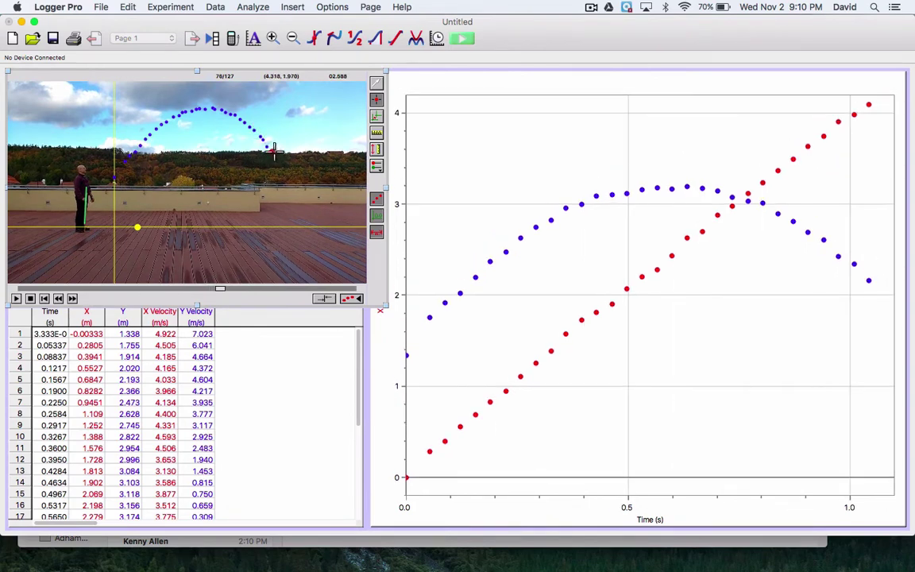
{"action": "left_click", "coordinate": [272, 154]}
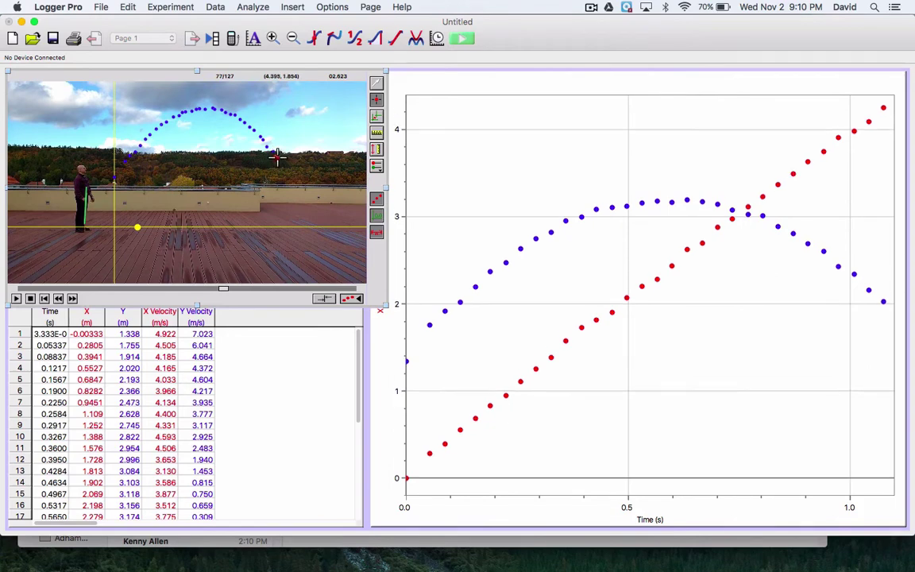
{"action": "left_click", "coordinate": [279, 159]}
{"action": "left_click", "coordinate": [283, 165]}
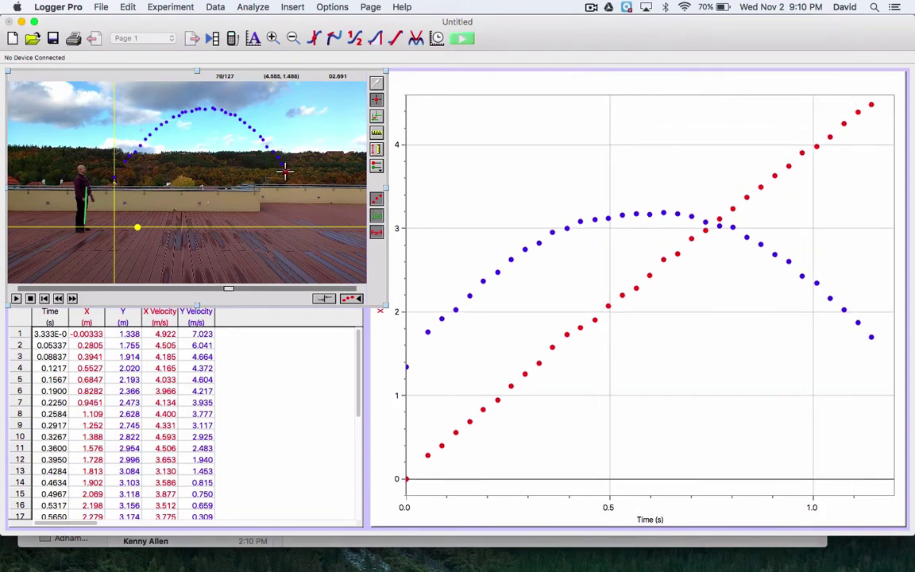
{"action": "left_click", "coordinate": [289, 176]}
{"action": "left_click", "coordinate": [294, 184]}
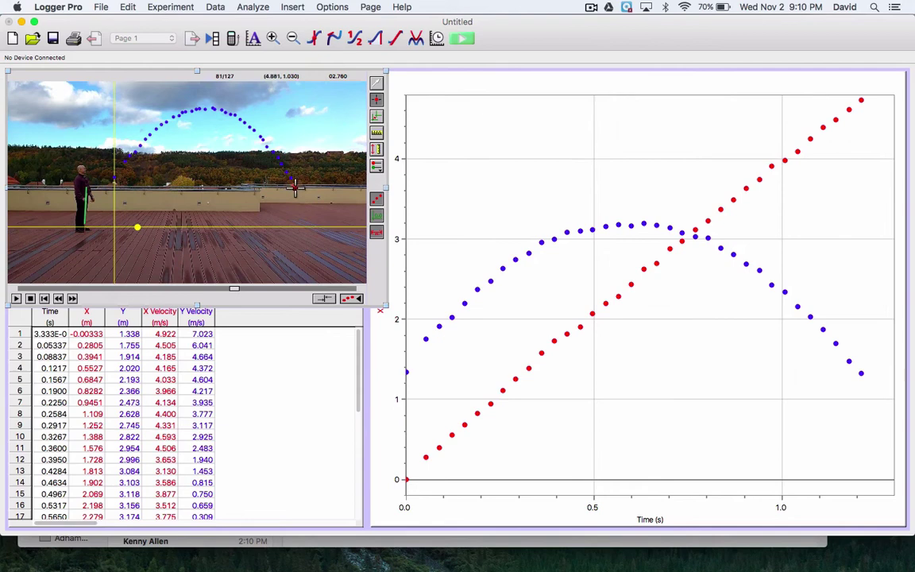
{"action": "left_click", "coordinate": [297, 193]}
{"action": "left_click", "coordinate": [301, 202]}
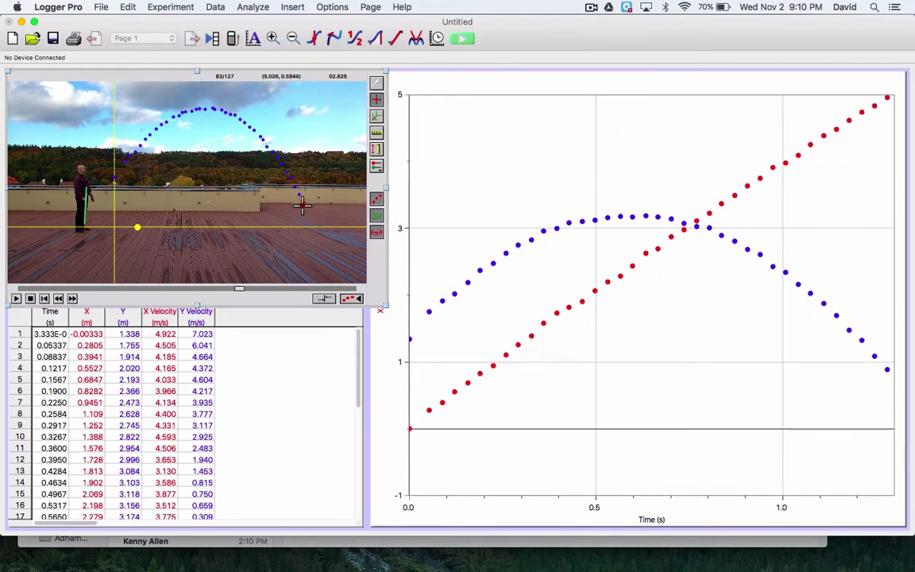
{"action": "left_click", "coordinate": [304, 215]}
{"action": "left_click", "coordinate": [308, 225]}
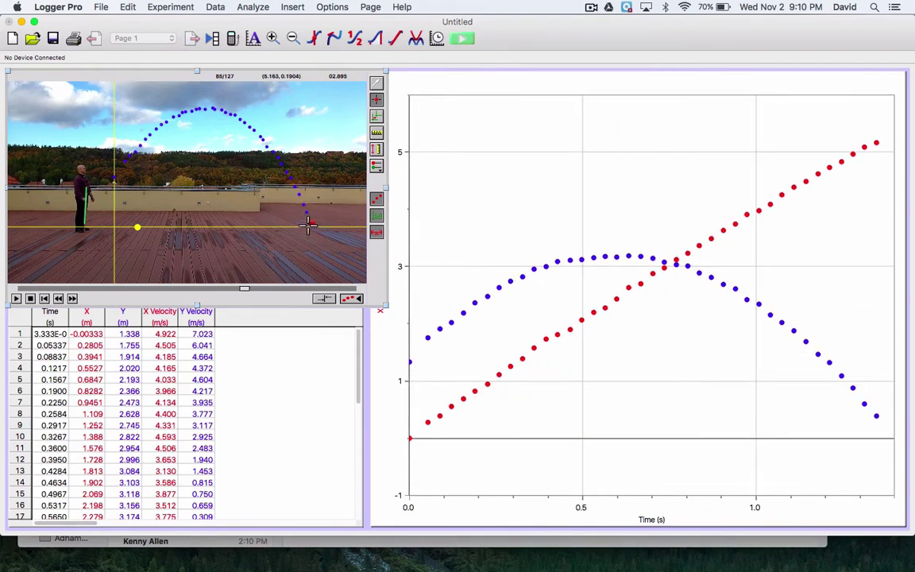
{"action": "left_click", "coordinate": [310, 225]}
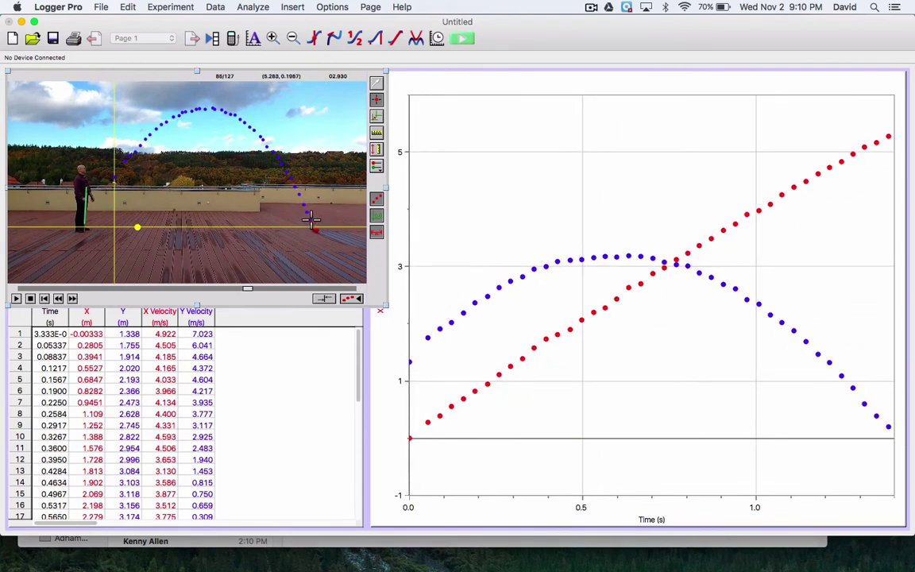
- Delete the Y Velocity and X Velocity columns, leaving Time, X and Y
{"action": "left_click", "coordinate": [158, 322]}
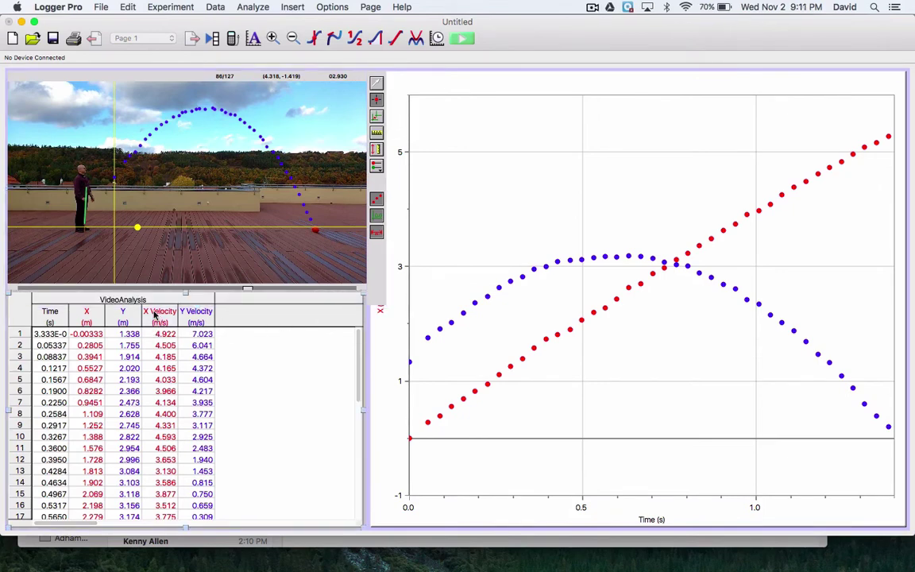
{"action": "left_click", "coordinate": [169, 337]}
{"action": "double_click", "coordinate": [159, 315]}
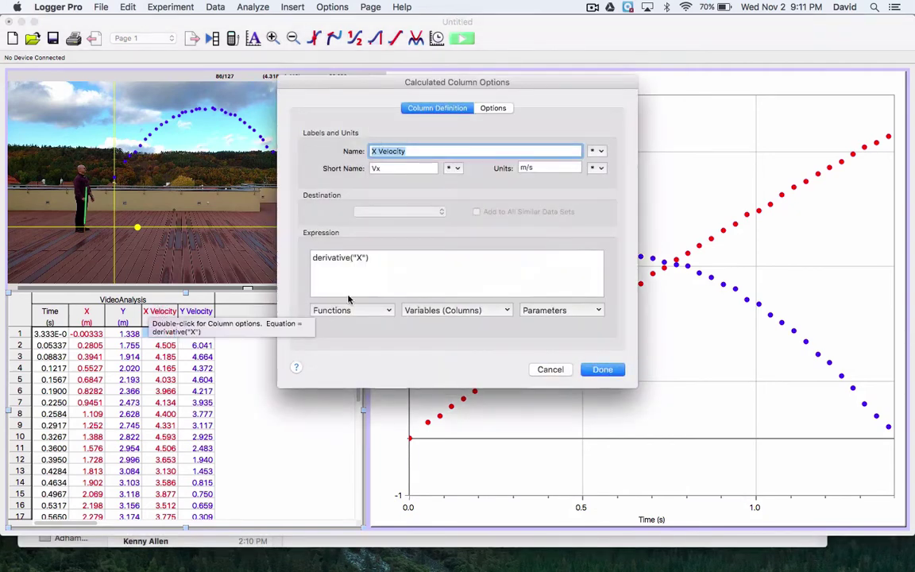
{"action": "left_click", "coordinate": [546, 369]}
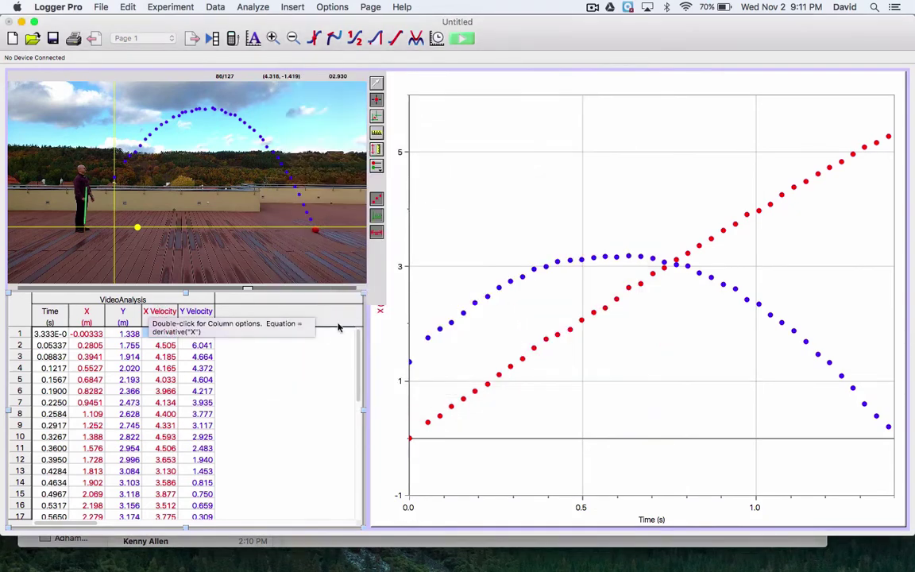
{"action": "left_click", "coordinate": [193, 314]}
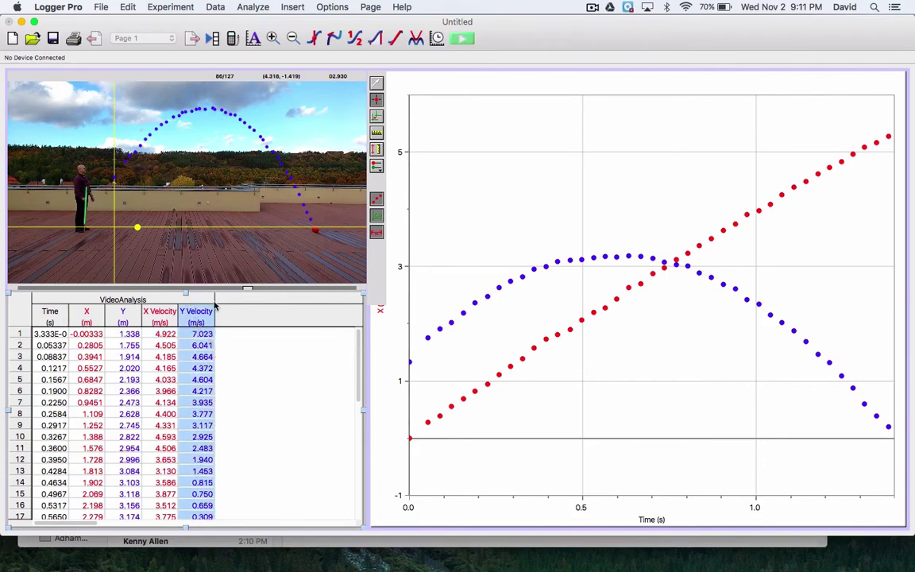
{"action": "key", "text": "BackSpace"}
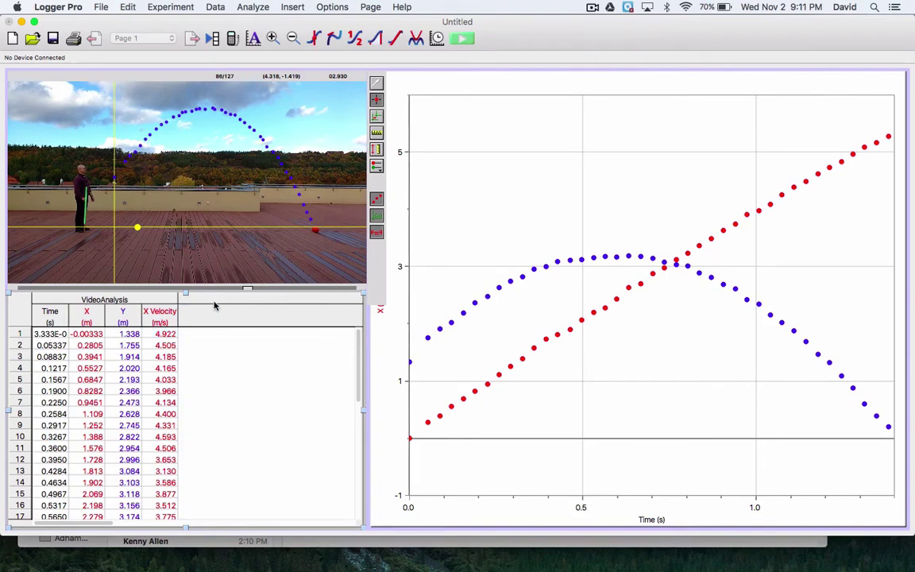
{"action": "double_click", "coordinate": [147, 319]}
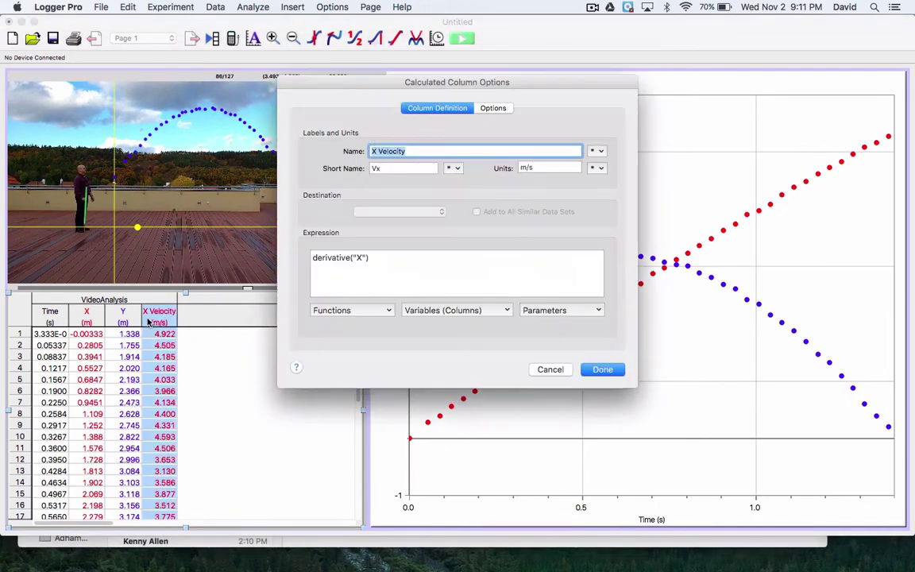
{"action": "left_click", "coordinate": [549, 369]}
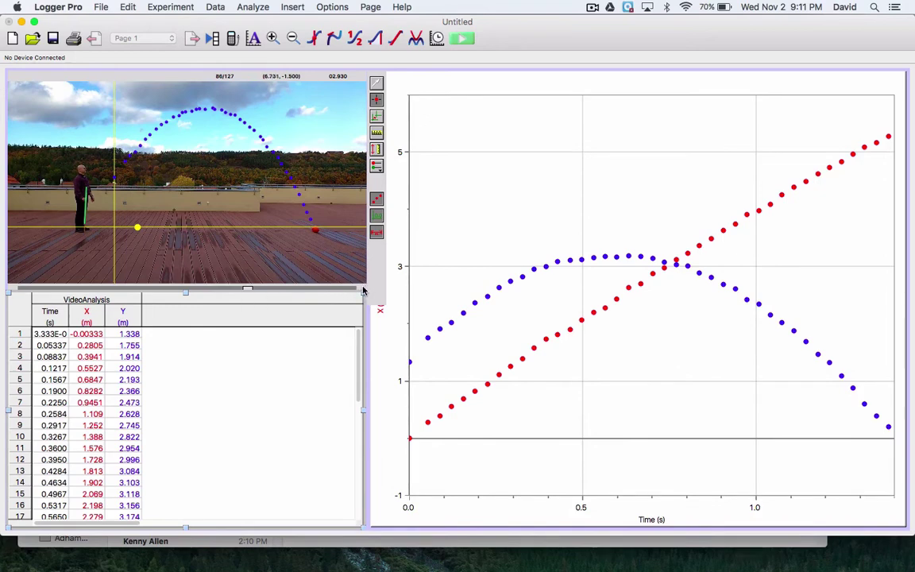
- Shrink the video pane and set the graph's vertical axis to plot only Y, unchecking X
{"action": "left_click", "coordinate": [380, 191]}
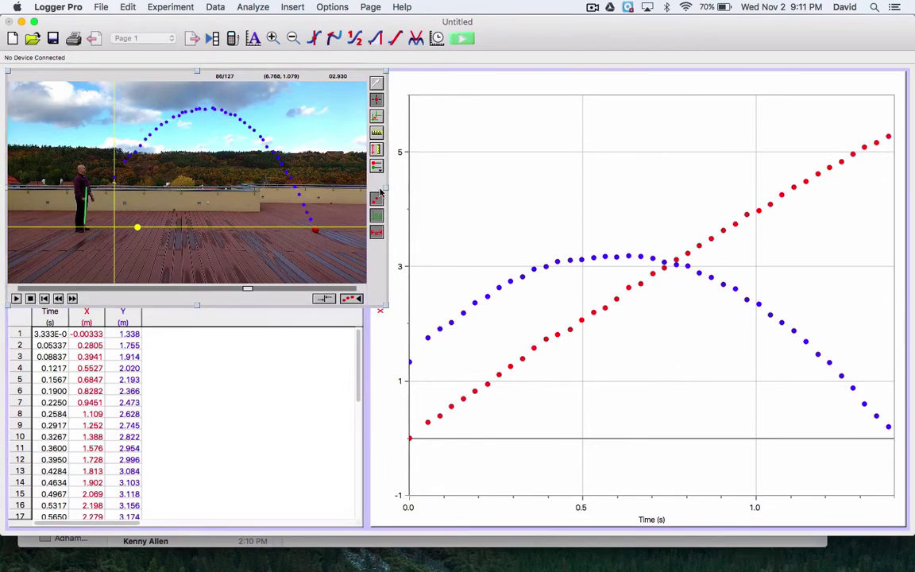
{"action": "left_click_drag", "start_coordinate": [385, 186], "coordinate": [367, 188]}
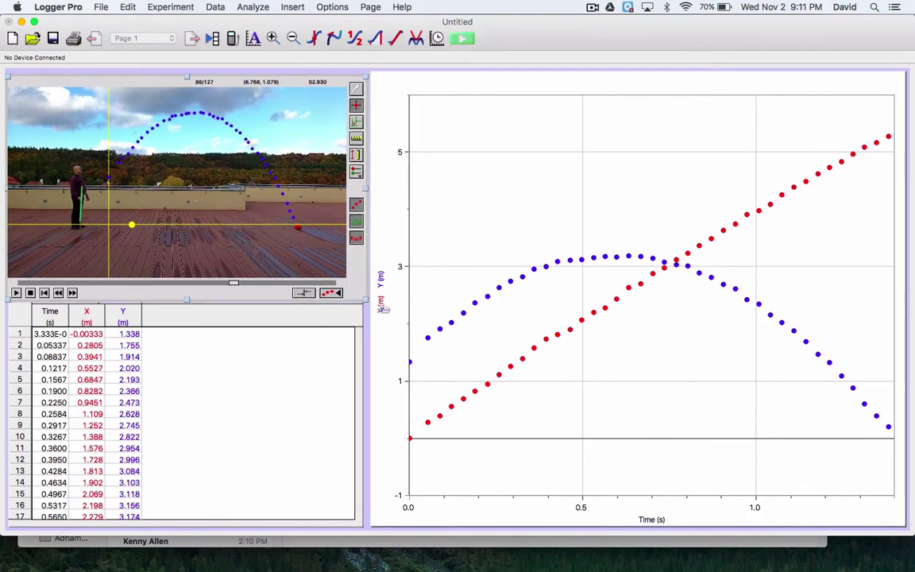
{"action": "left_click", "coordinate": [382, 308]}
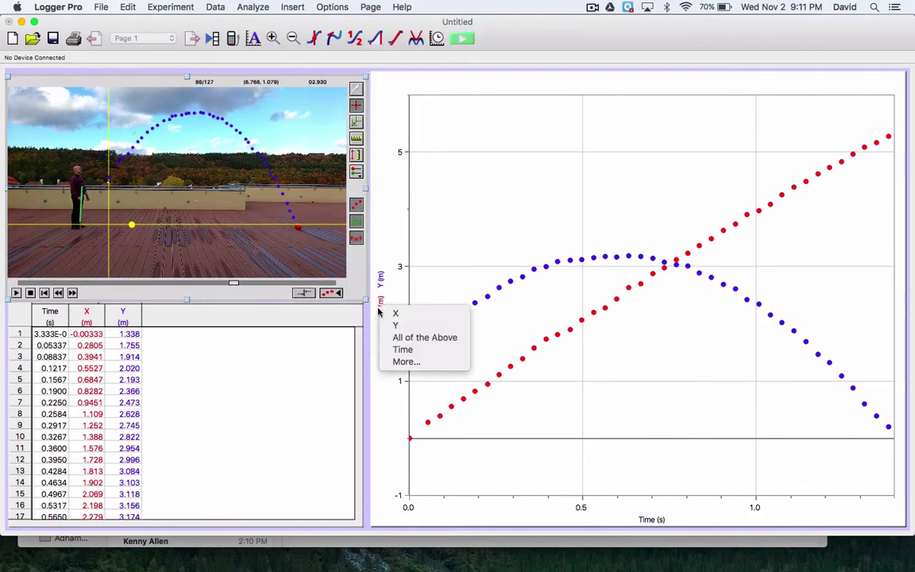
{"action": "left_click", "coordinate": [403, 364]}
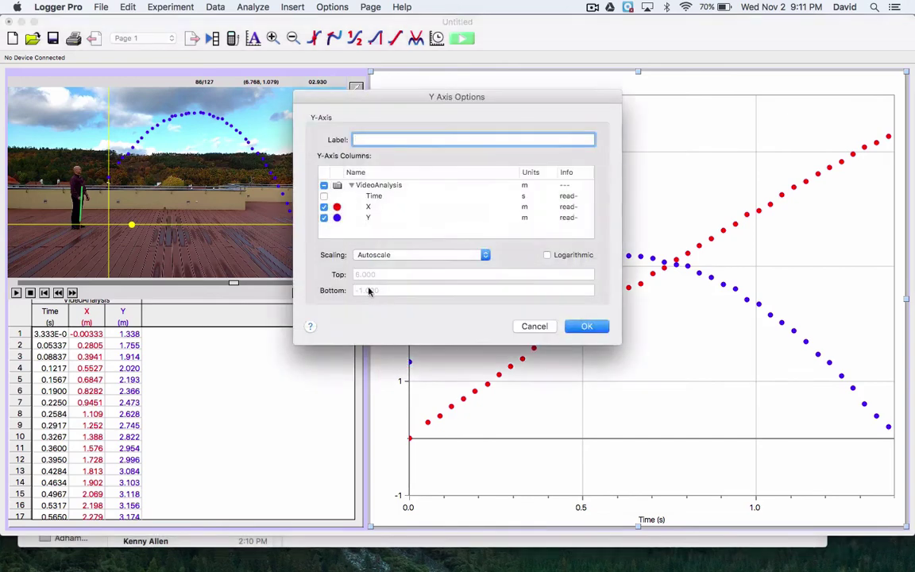
{"action": "left_click", "coordinate": [323, 208]}
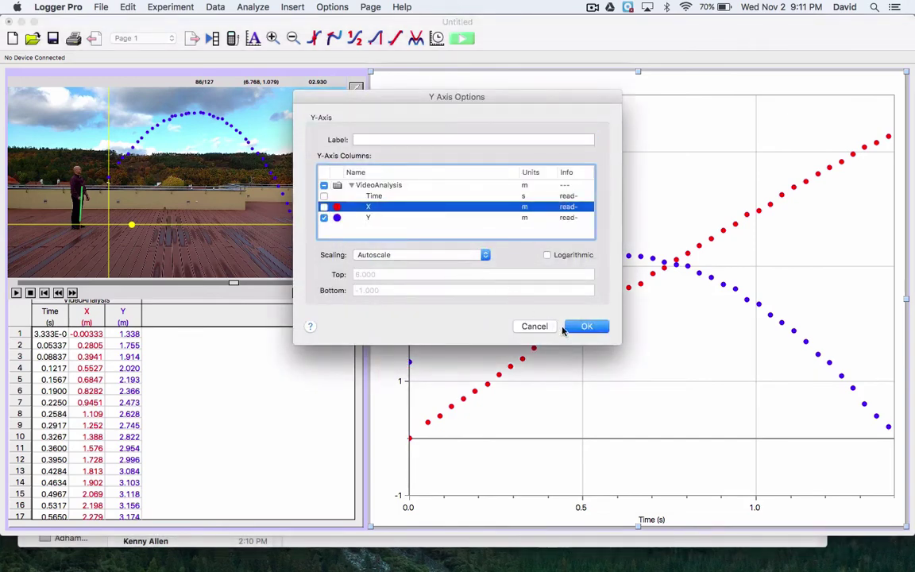
{"action": "left_click", "coordinate": [588, 329]}
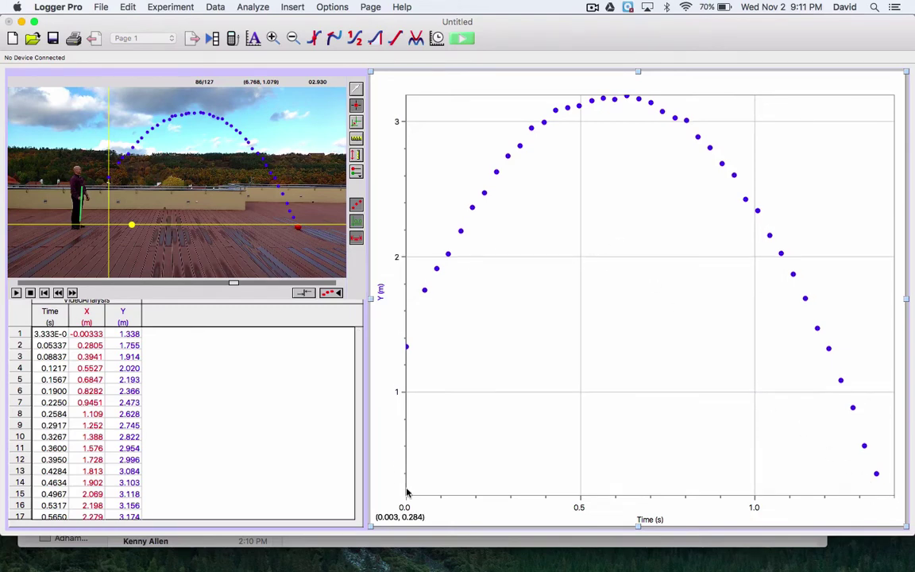
- Rescale the graph's y-axis by dragging both ends, then clear the graph selection
{"action": "mouse_move", "coordinate": [406, 486]}
{"action": "left_mouse_down"}
{"action": "mouse_move", "coordinate": [403, 429]}
{"action": "mouse_move", "coordinate": [399, 475]}
{"action": "left_mouse_up"}
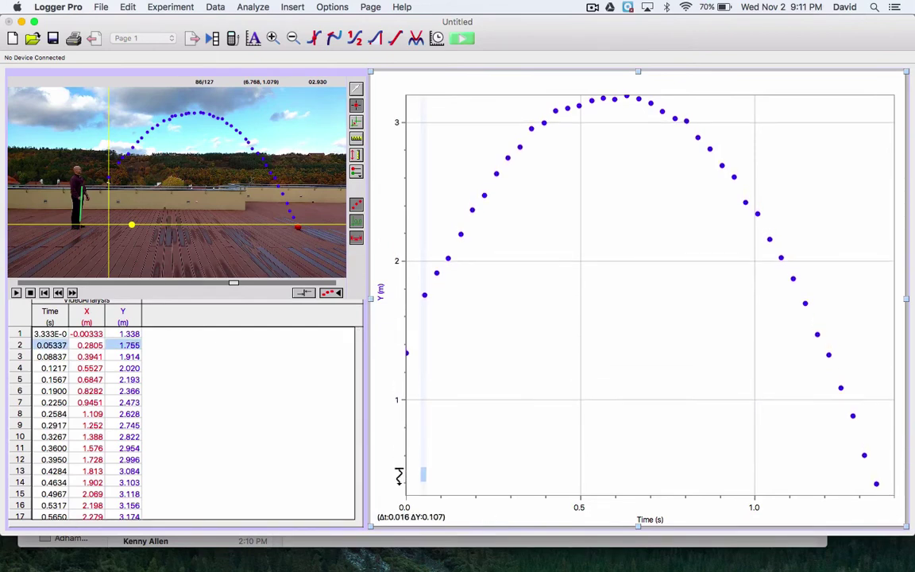
{"action": "left_click_drag", "start_coordinate": [400, 163], "coordinate": [400, 175]}
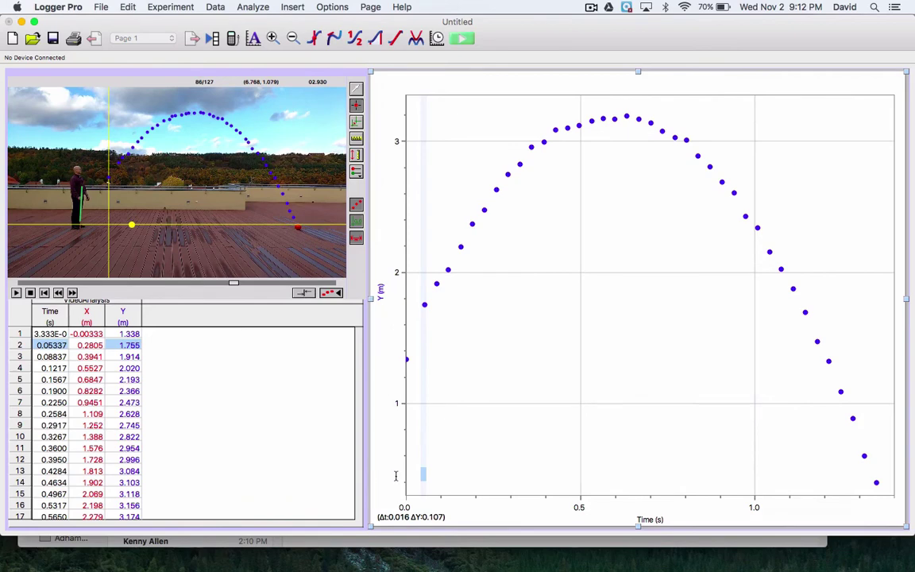
{"action": "left_click_drag", "start_coordinate": [369, 497], "coordinate": [493, 470]}
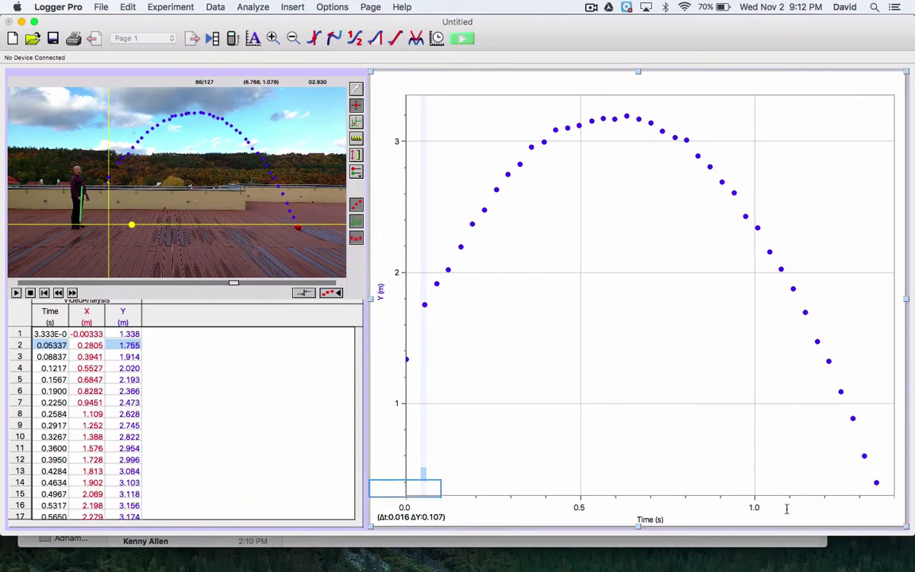
{"action": "left_click", "coordinate": [334, 320]}
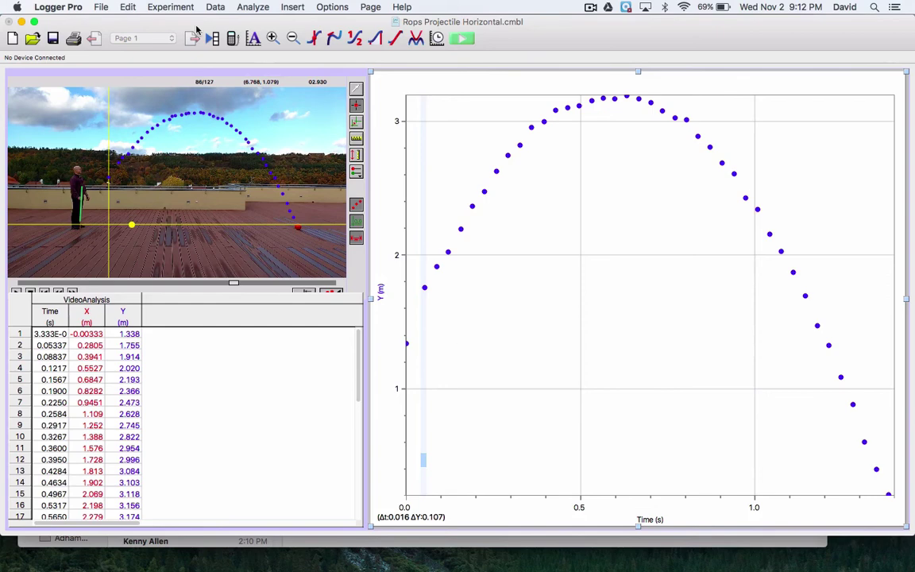
- Save a copy of the Y-versus-time experiment to the Desktop as 'Rops Projectile Time.cmbl'
{"action": "left_click", "coordinate": [101, 7]}
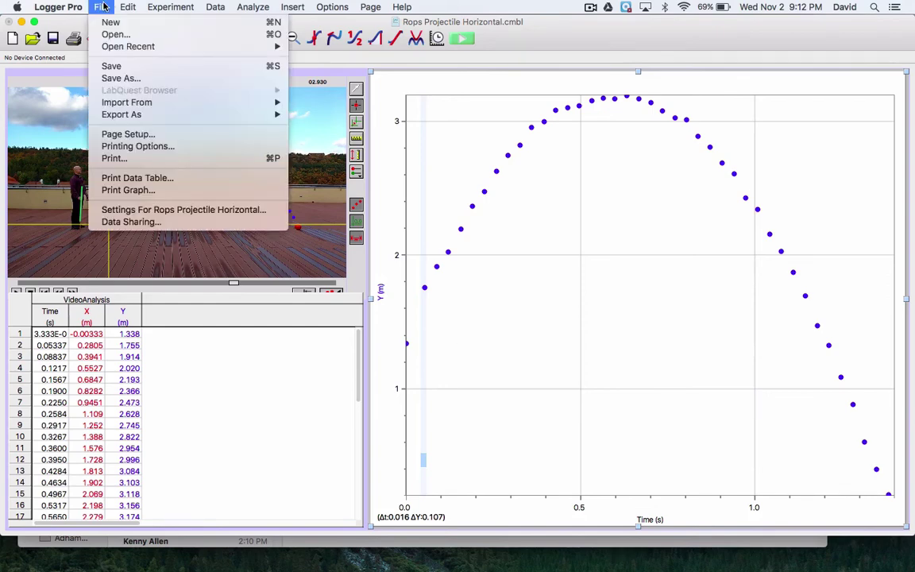
{"action": "left_click", "coordinate": [112, 79]}
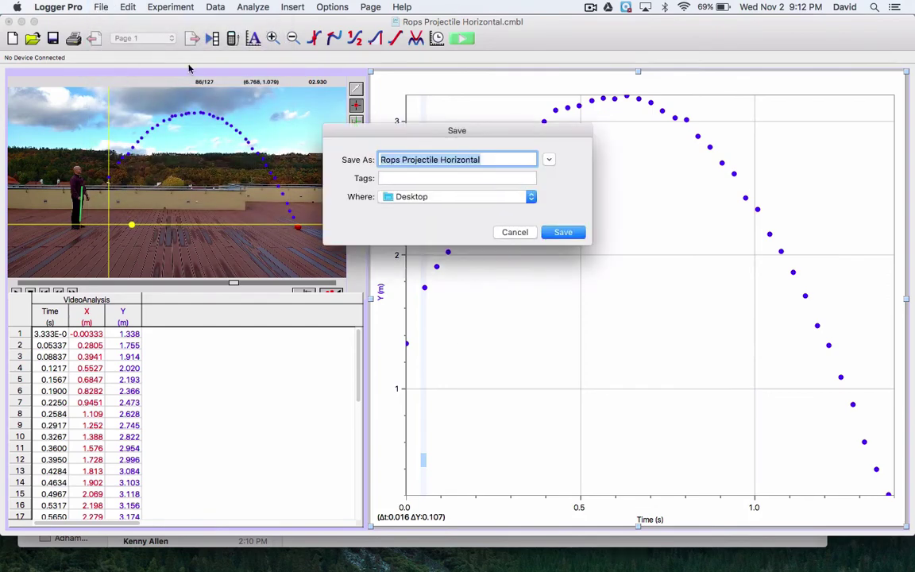
{"action": "key", "text": "Right"}
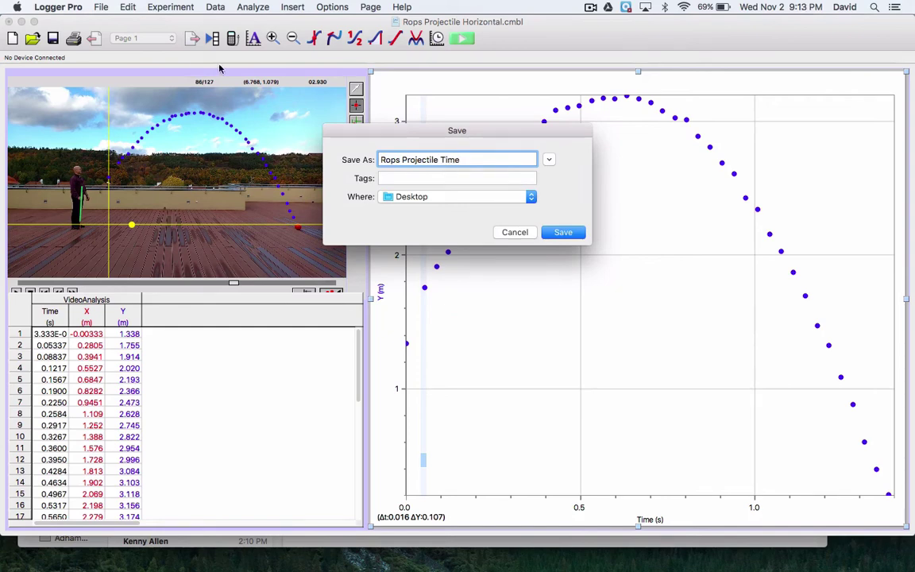
{"action": "left_click", "coordinate": [563, 232]}
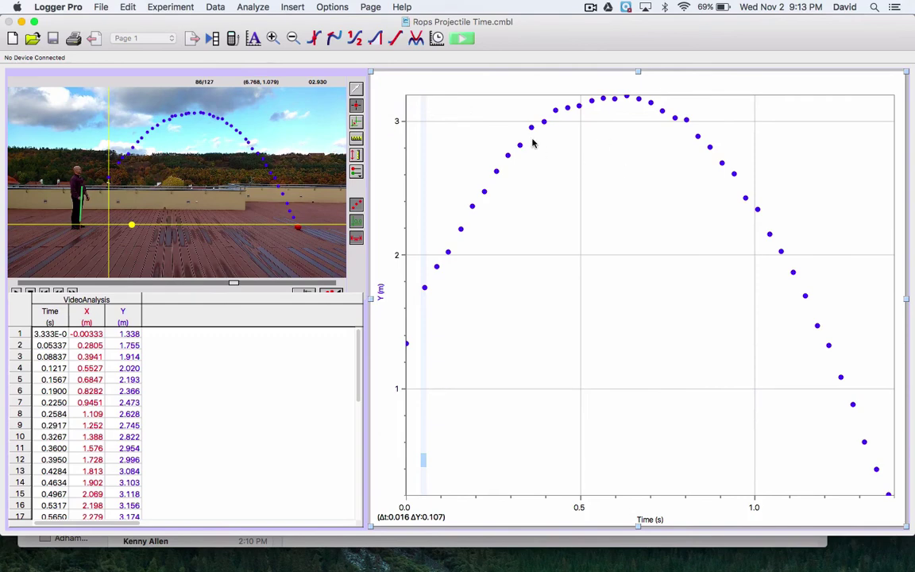
{"action": "left_click", "coordinate": [464, 196]}
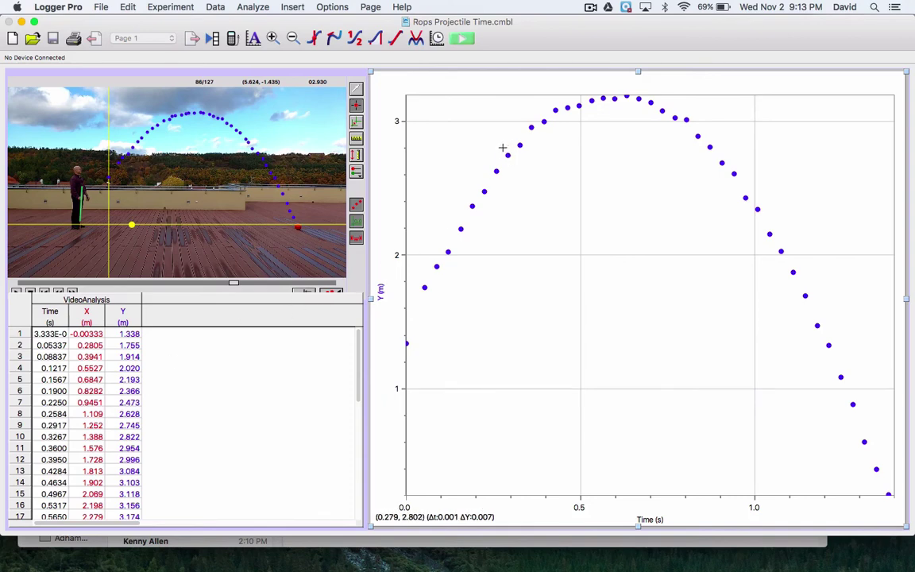
{"action": "left_click_drag", "start_coordinate": [498, 148], "coordinate": [512, 155]}
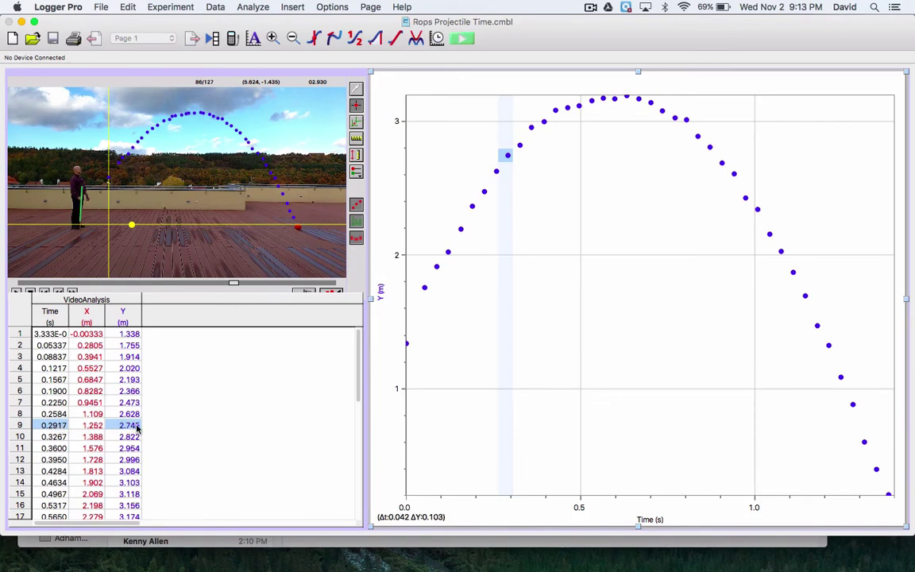
{"action": "left_click", "coordinate": [696, 136]}
{"action": "left_click_drag", "start_coordinate": [696, 137], "coordinate": [704, 135]}
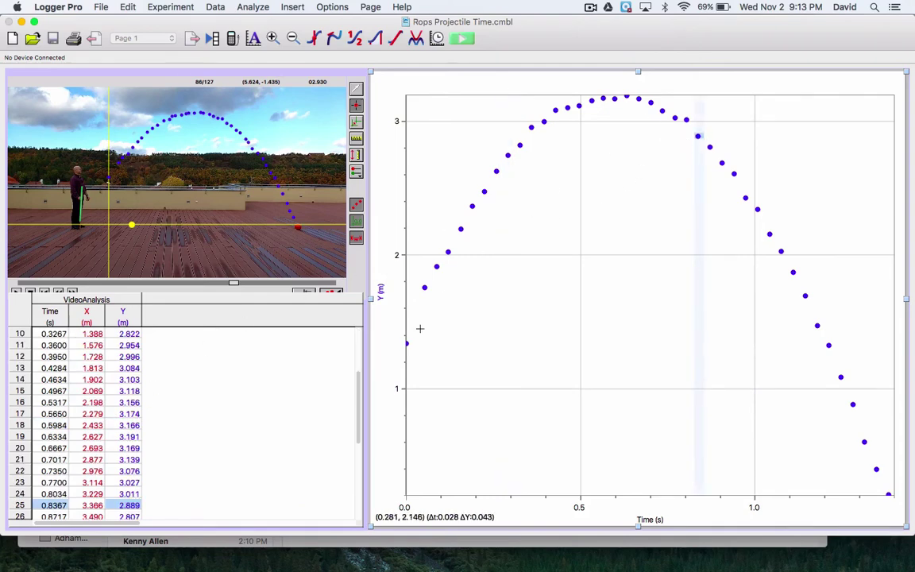
{"action": "left_click", "coordinate": [358, 442]}
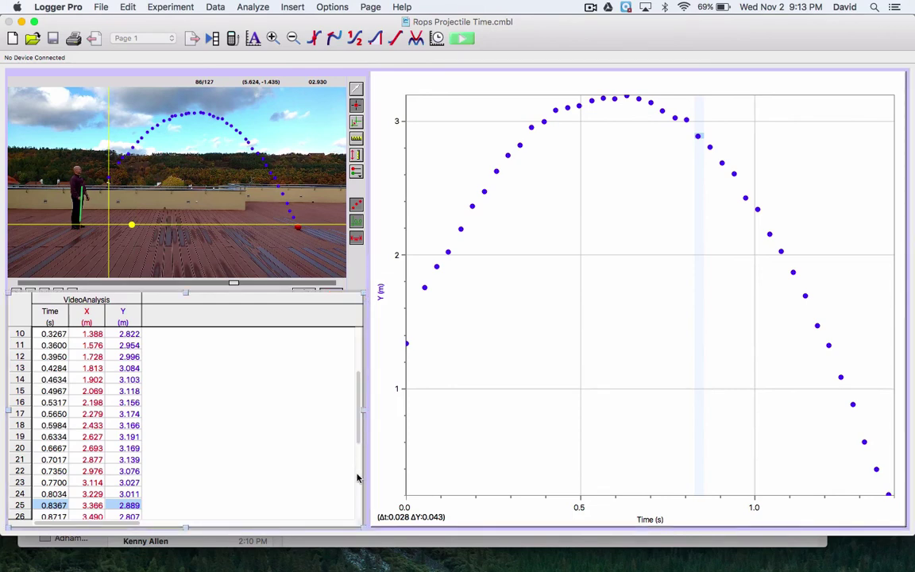